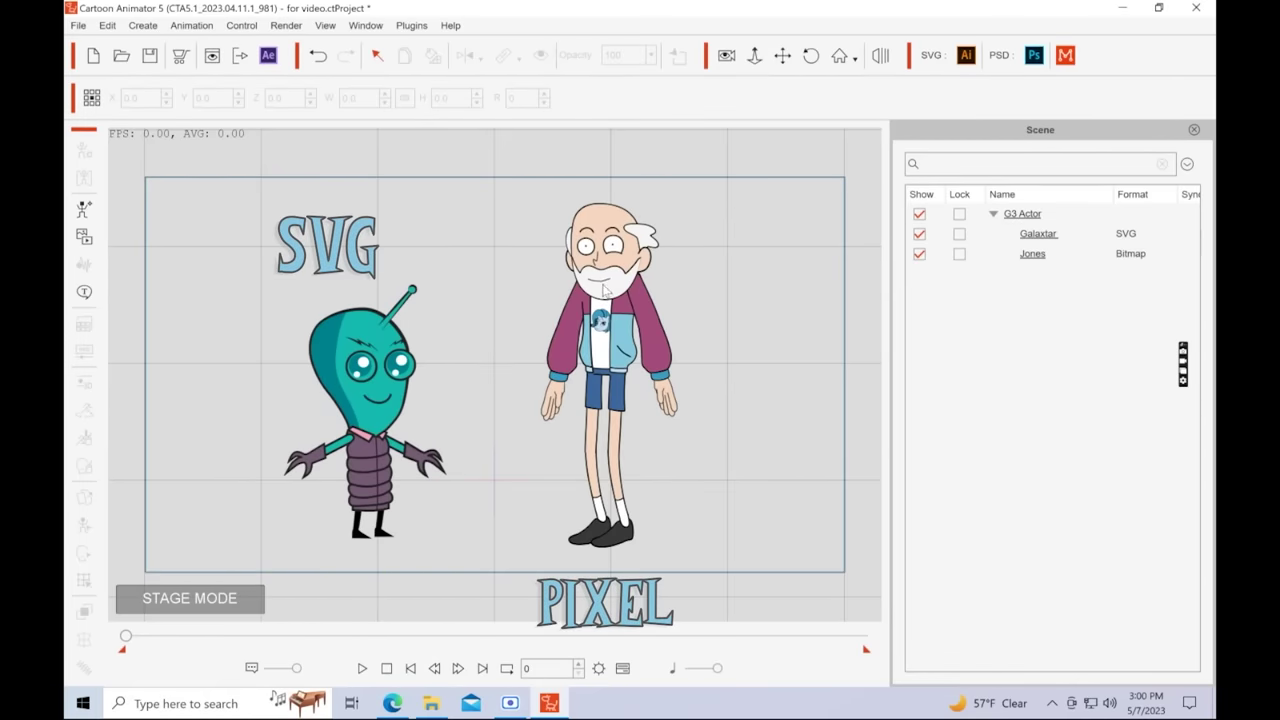
Move Galaxtar to the lower left of the stage and enlarge it greatly to test sharpness
left_click(410, 350)
left_click_drag(376, 335, 246, 489)
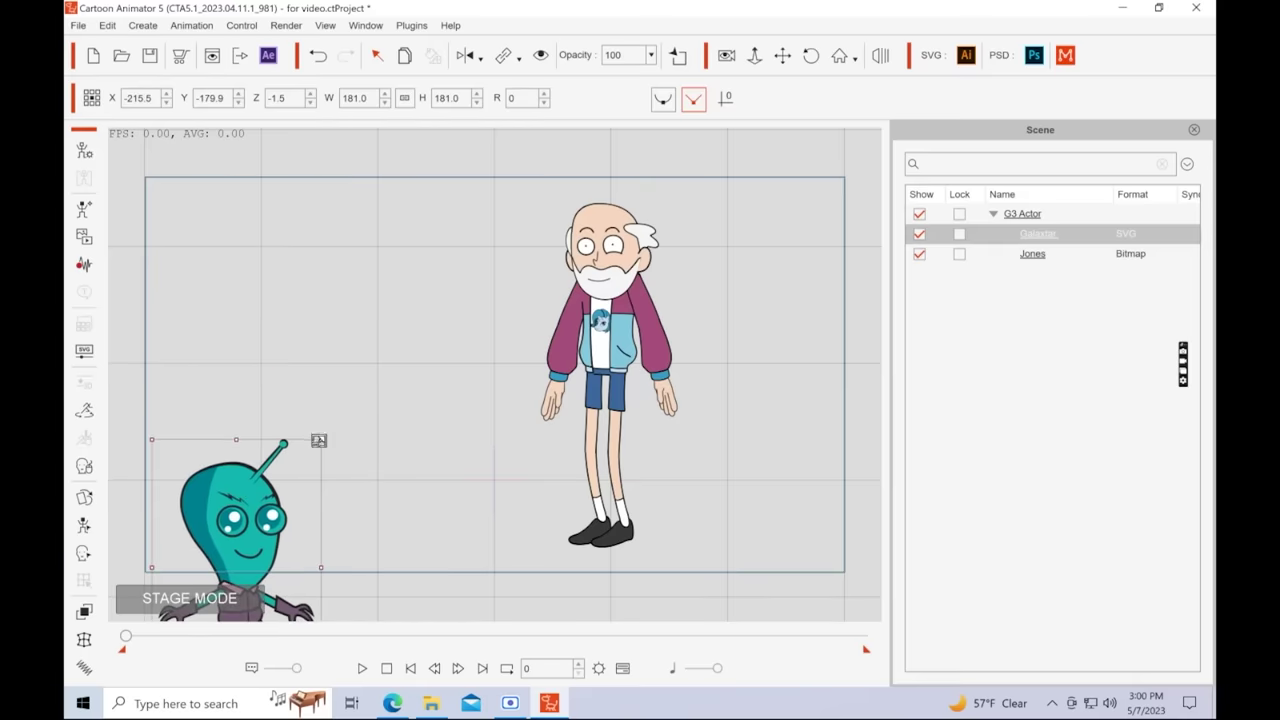
left_click_drag(318, 440, 486, 306)
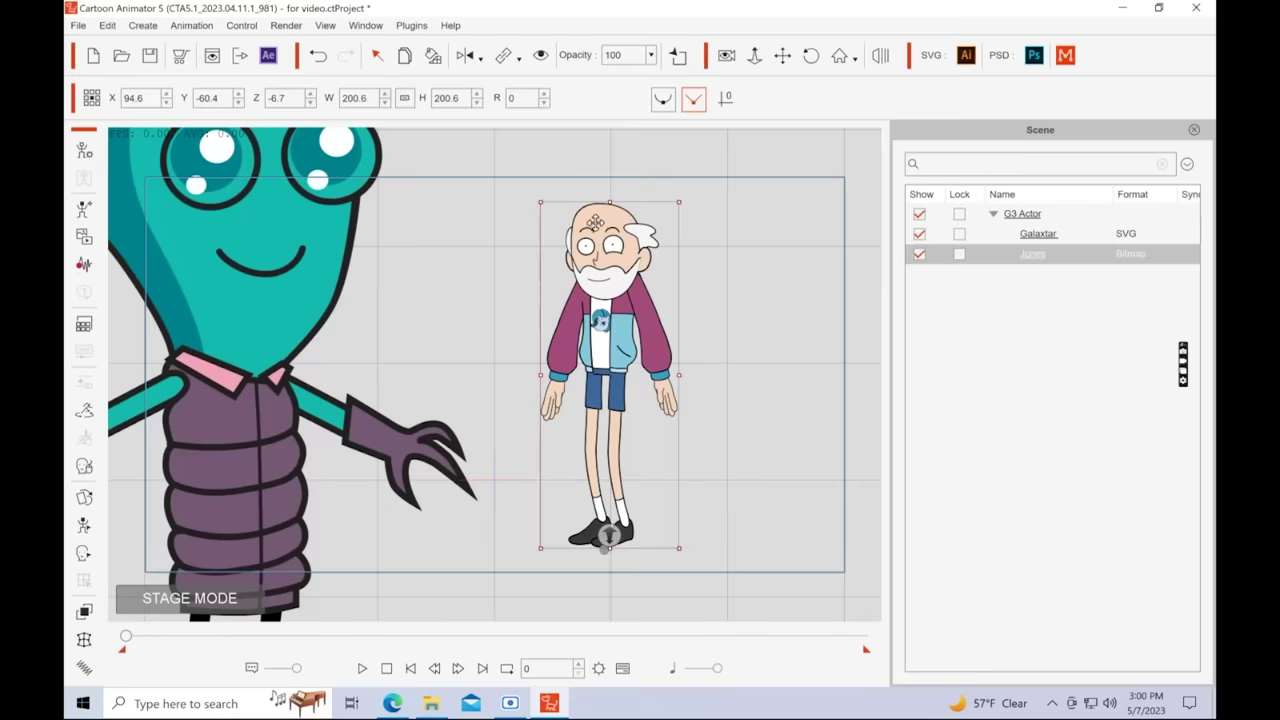
Shift Jones down and right, then open him in the Character Editor
left_click_drag(594, 219, 168, 8)
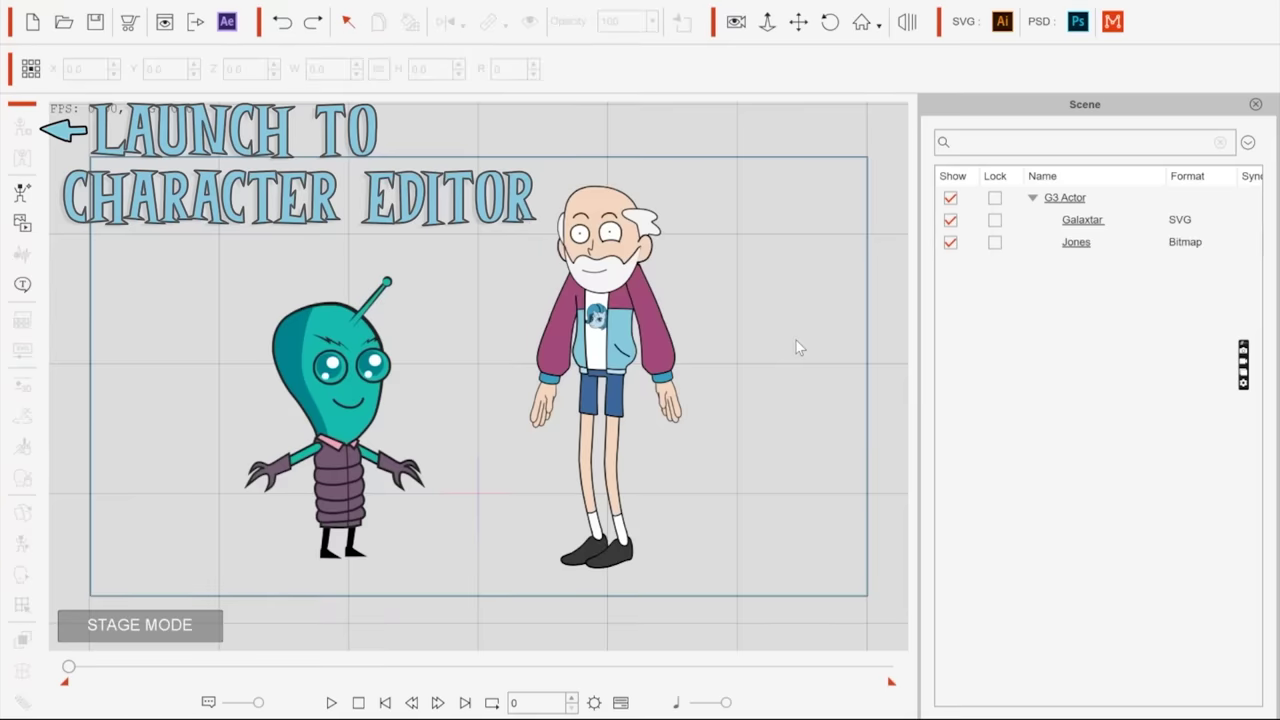
left_click(622, 354)
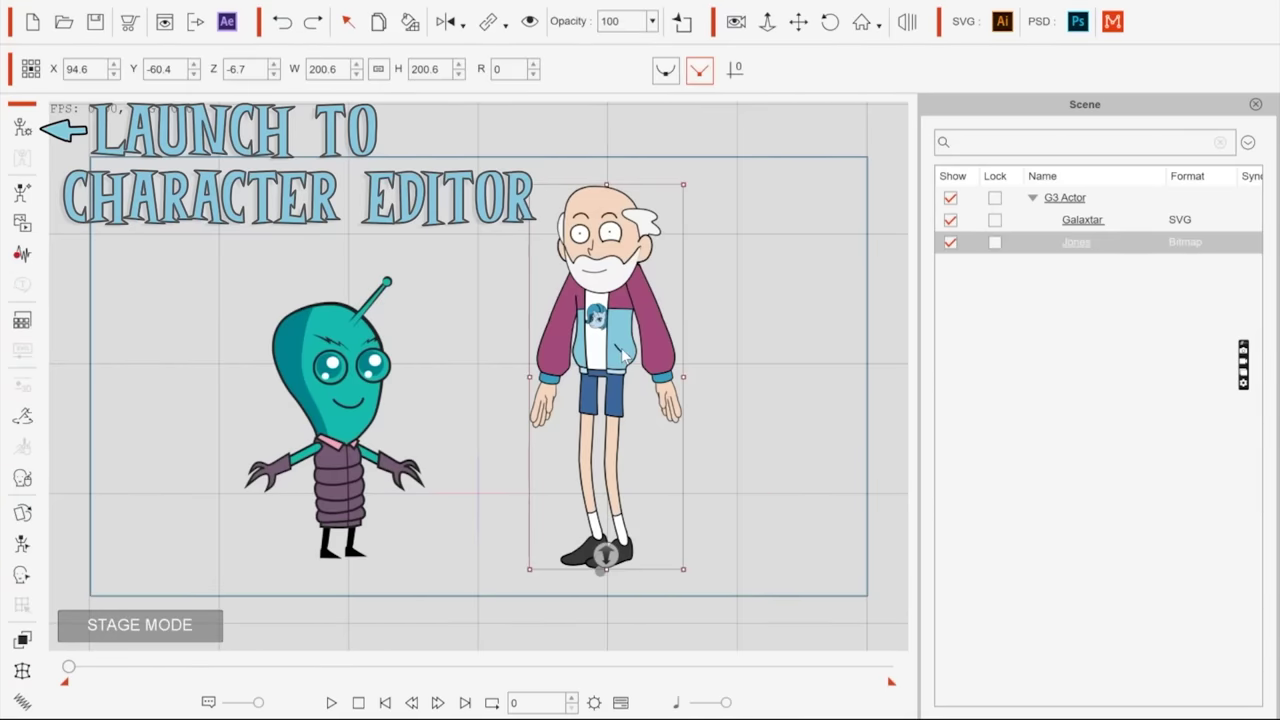
left_click(22, 127)
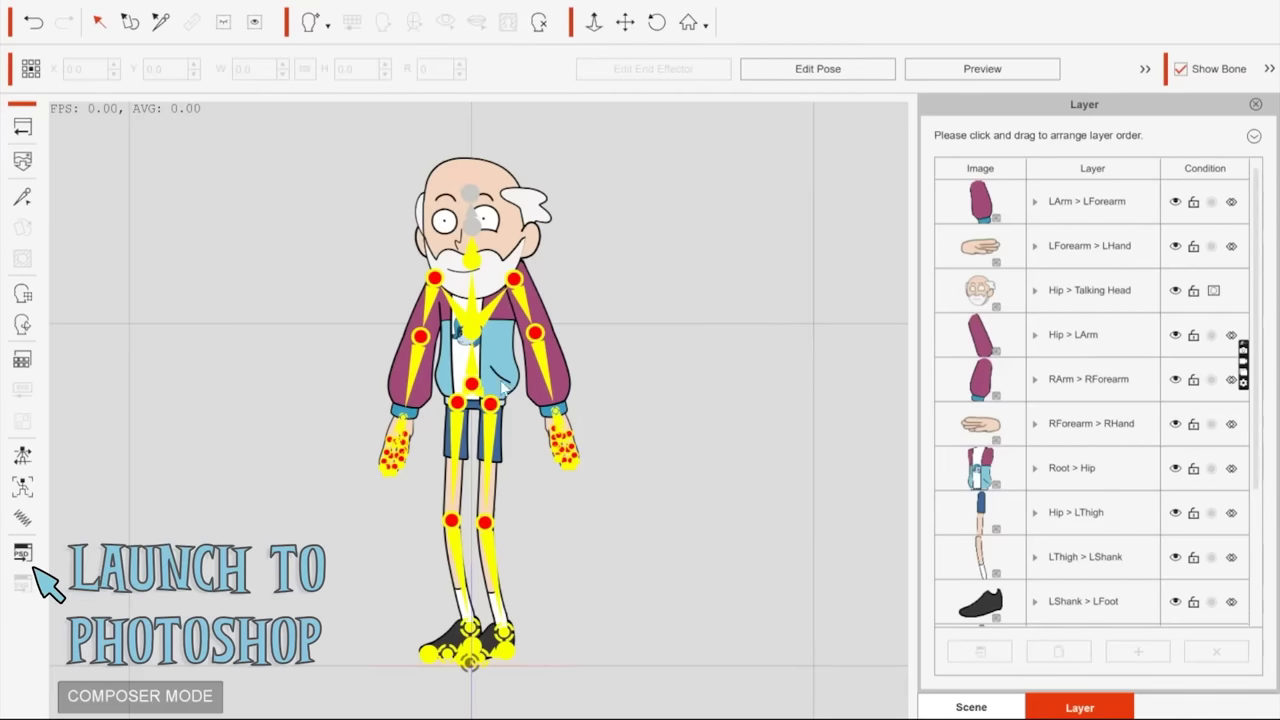
Open Jones.psd in Photoshop, sample a colour with the Eyedropper, and switch to the Brush
left_click(22, 553)
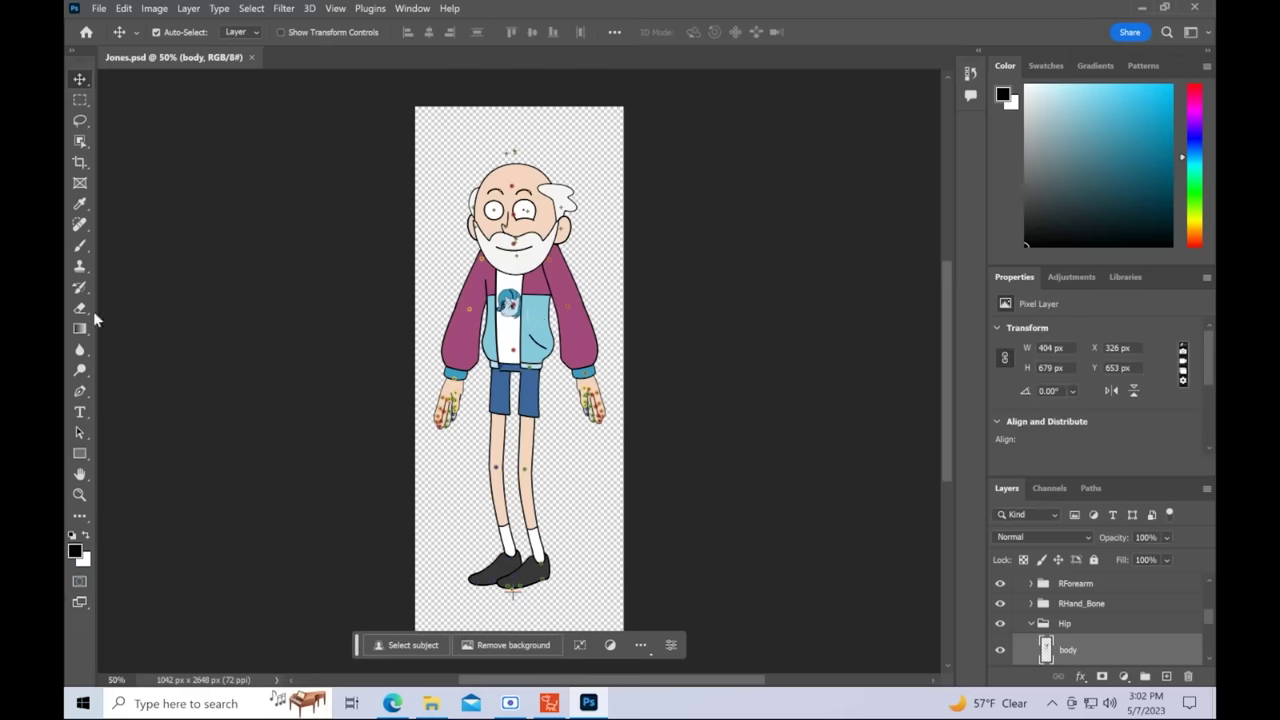
left_click(80, 204)
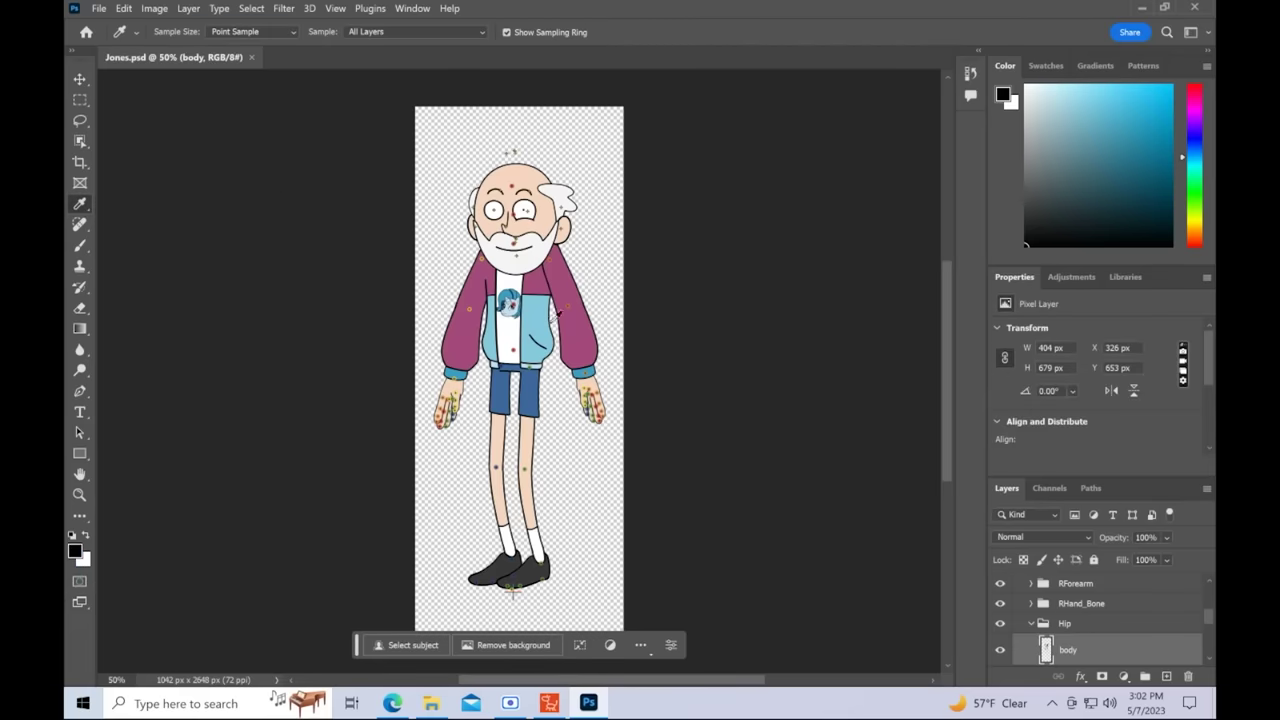
left_click(81, 245)
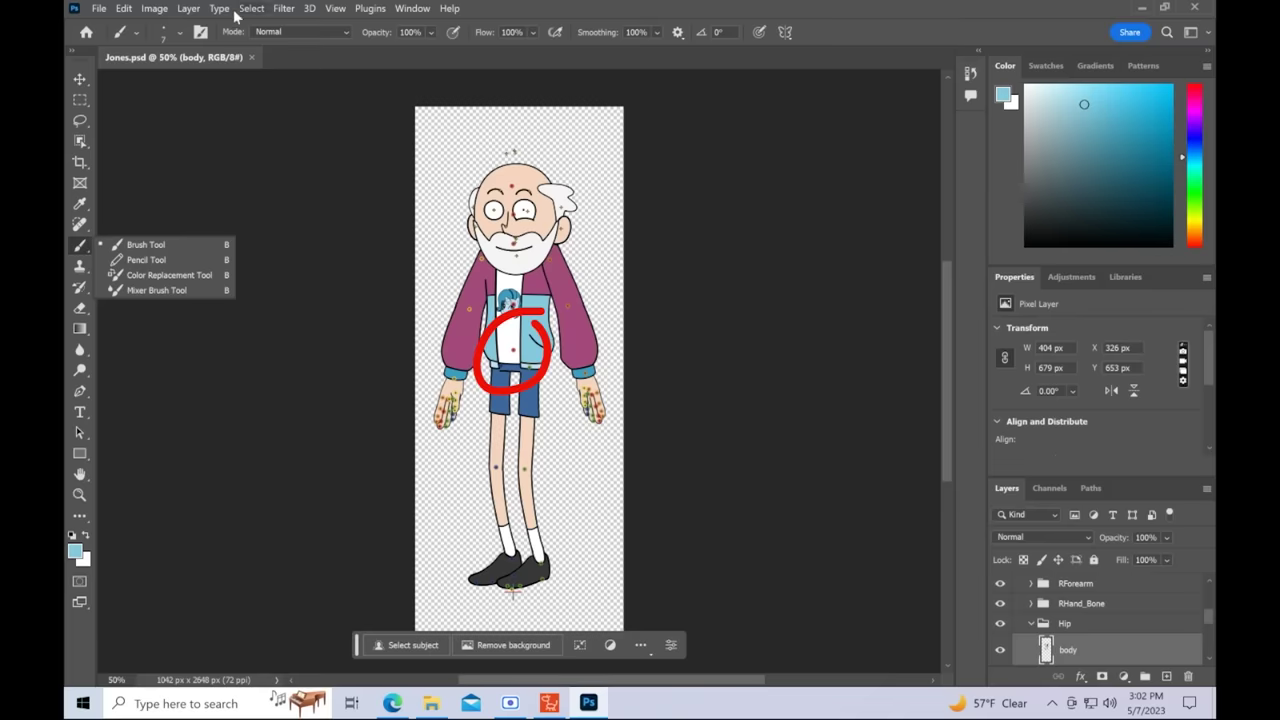
Set the brush size to 23 px and save Jones.psd
left_click(179, 33)
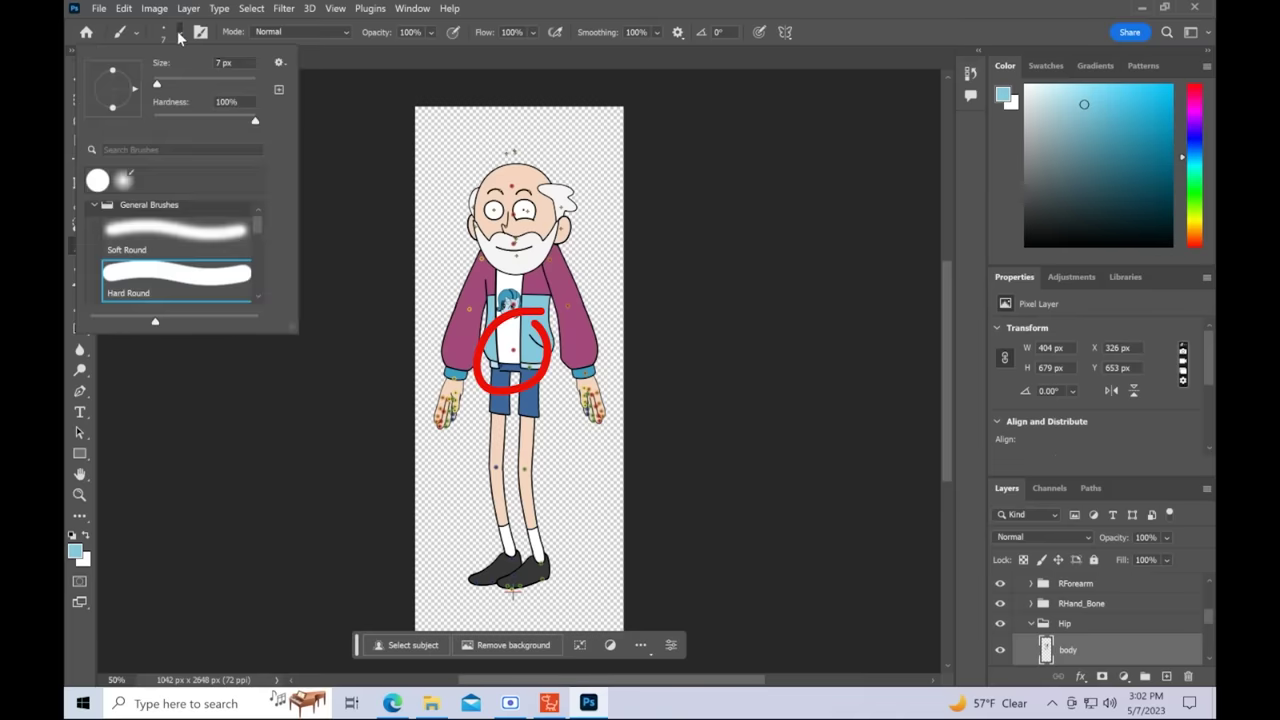
left_click(167, 84)
key("Return")
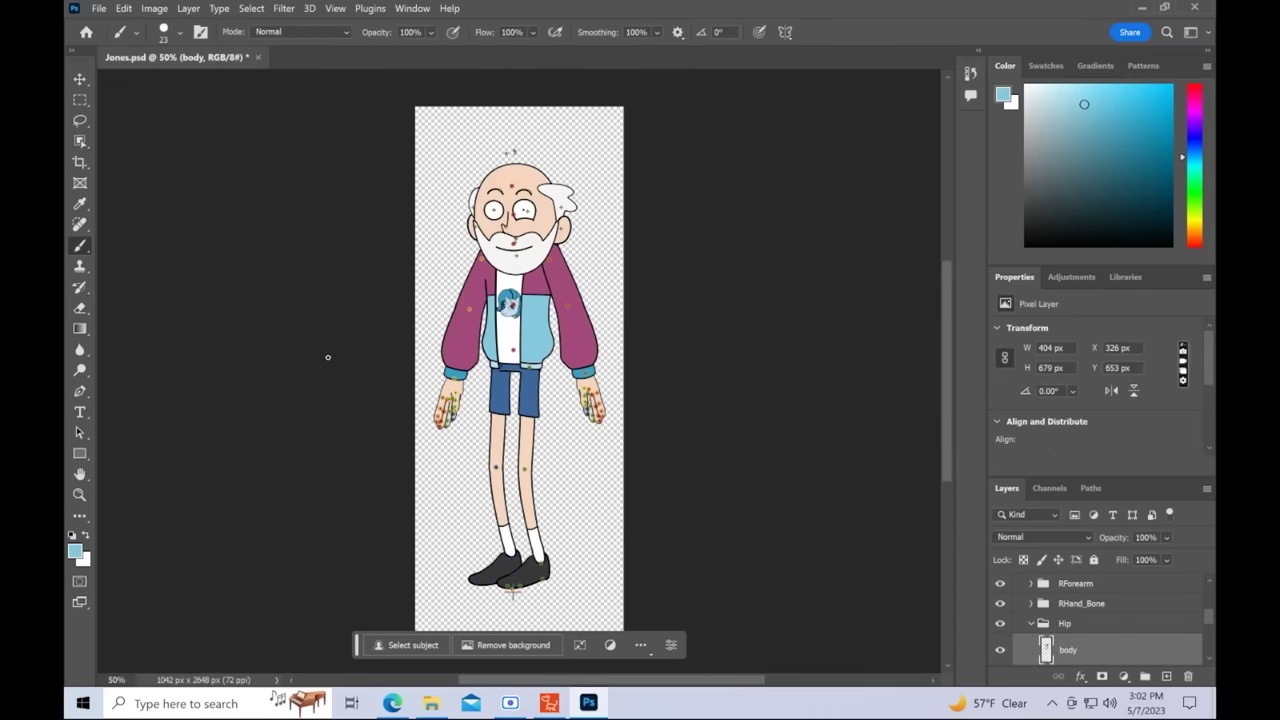
left_click(99, 9)
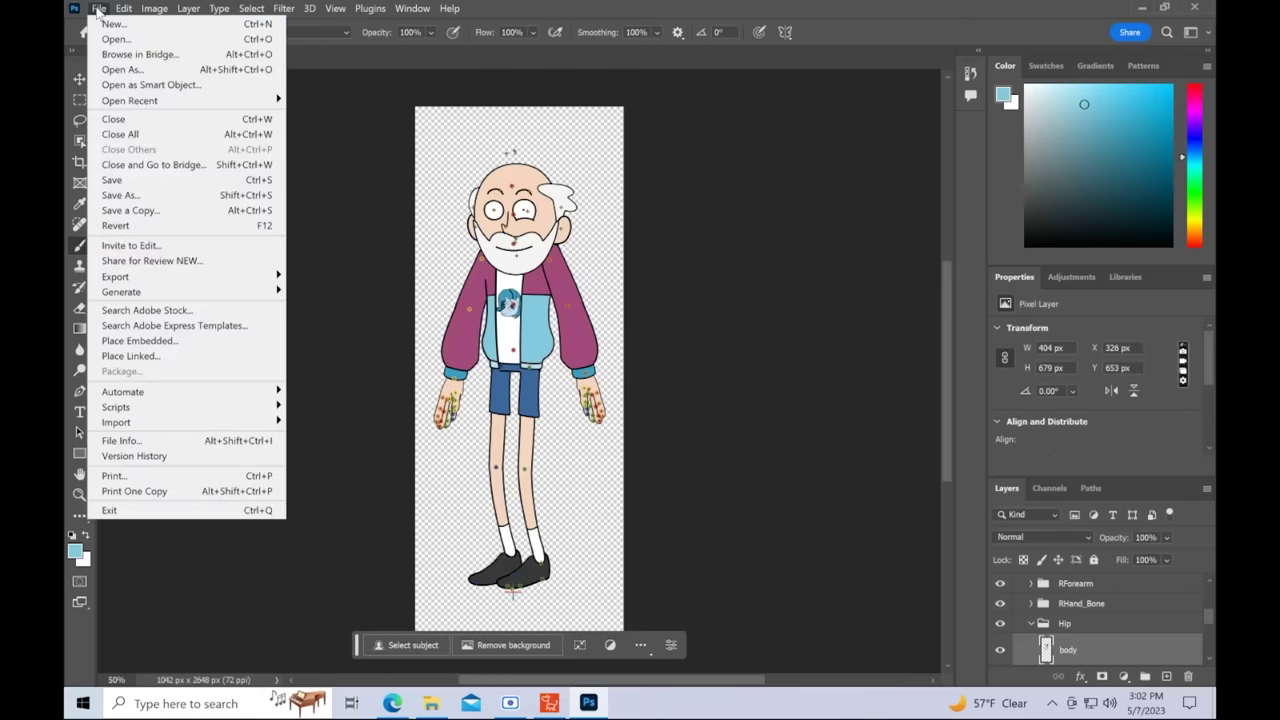
left_click(124, 180)
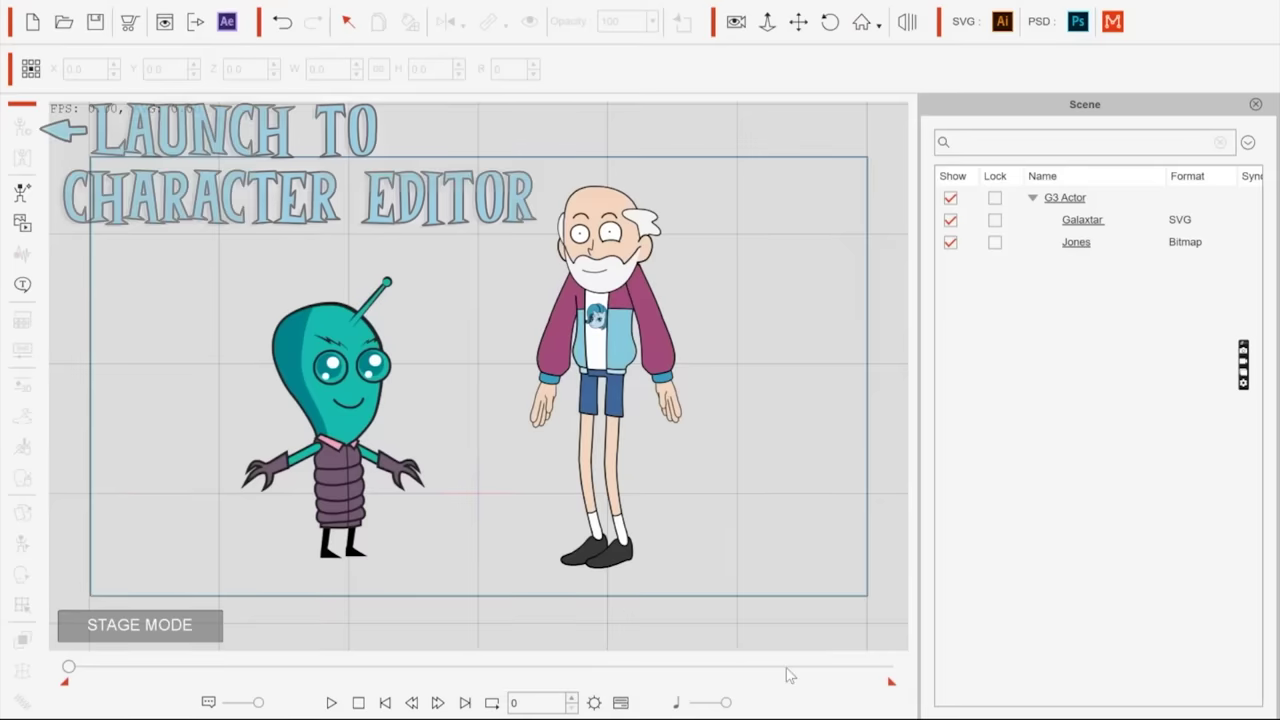
Open Galaxtar in the Character Editor and send its whole artwork to the vector editor
left_click(318, 458)
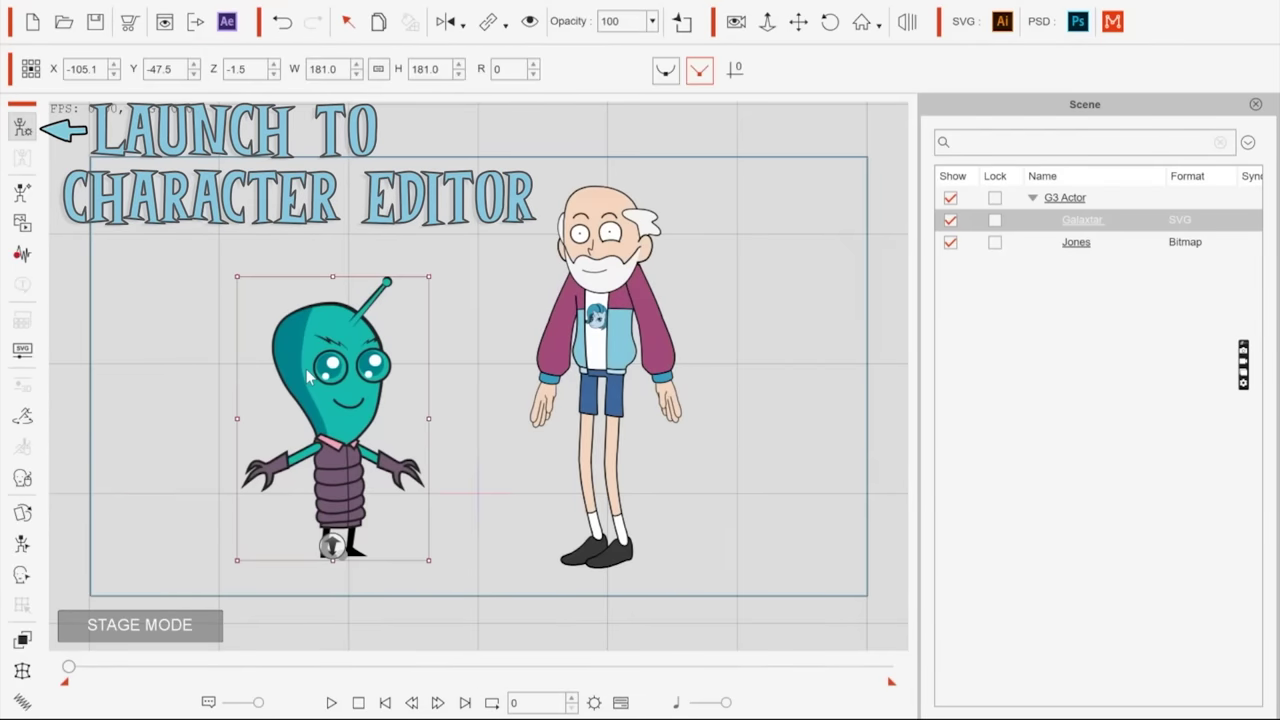
left_click(22, 128)
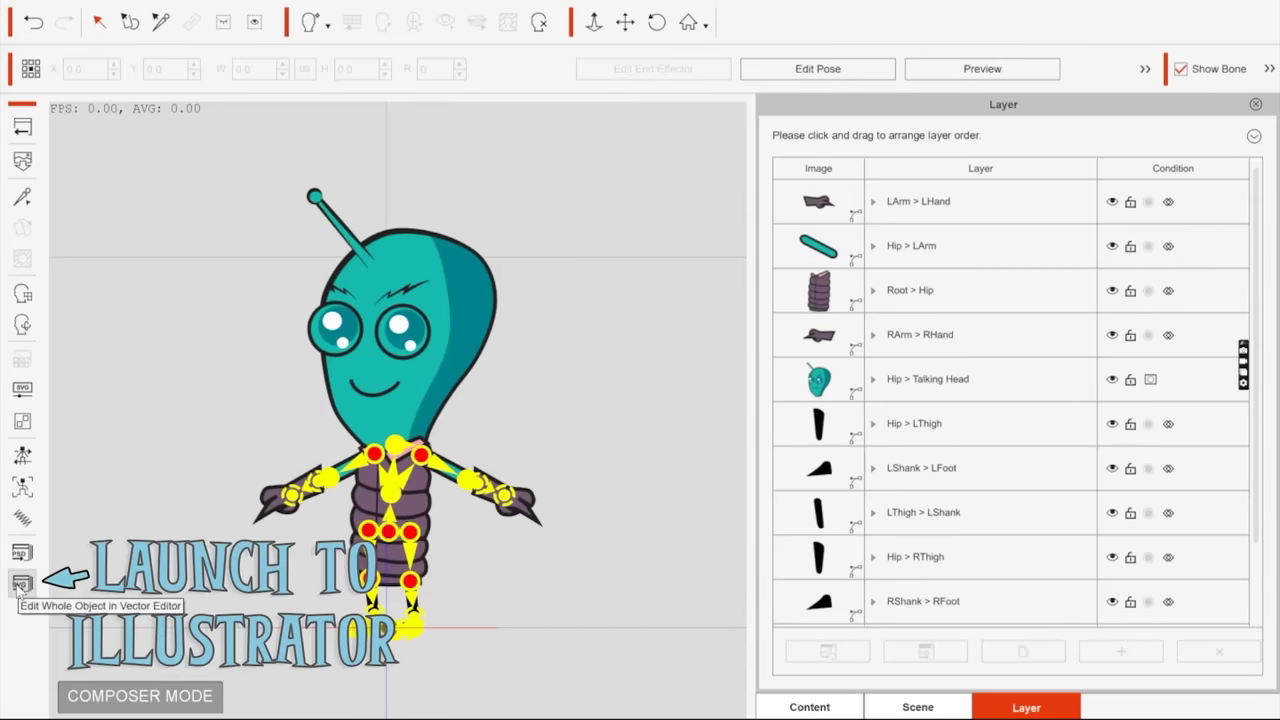
left_click(22, 585)
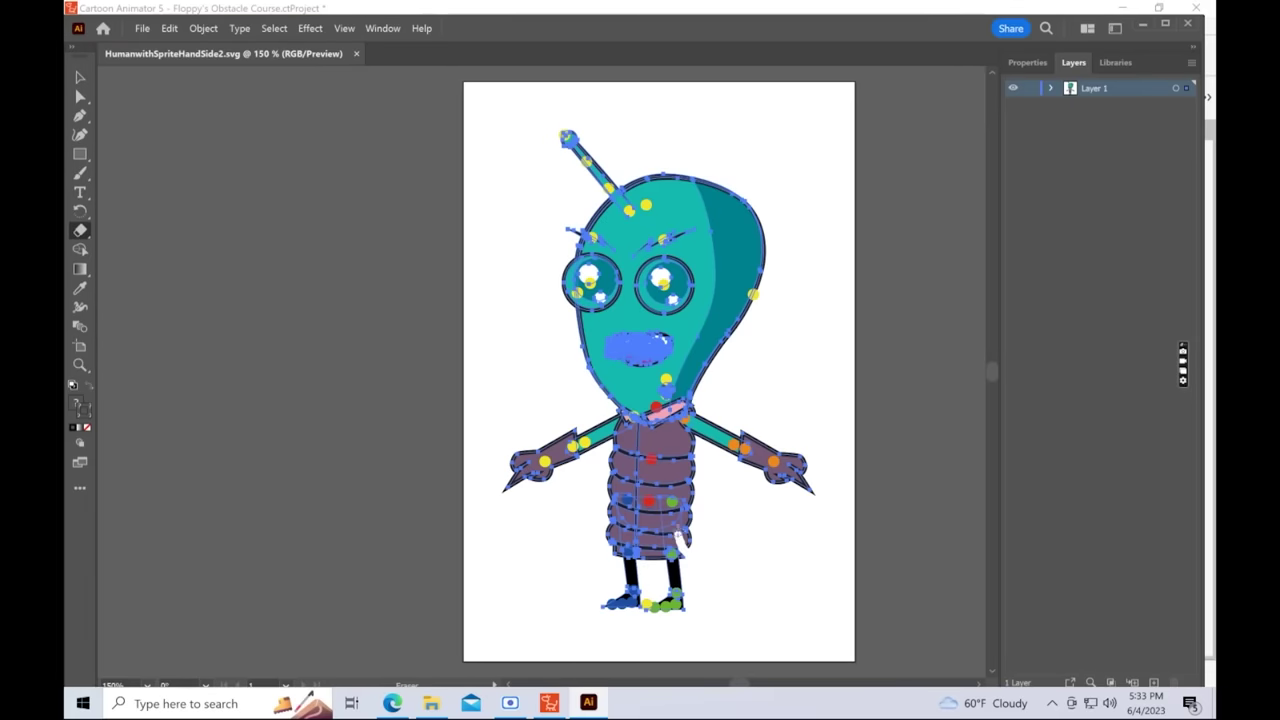
Erase two strips along Galaxtar's body, save the SVG, and close Illustrator
left_click_drag(681, 542, 681, 448)
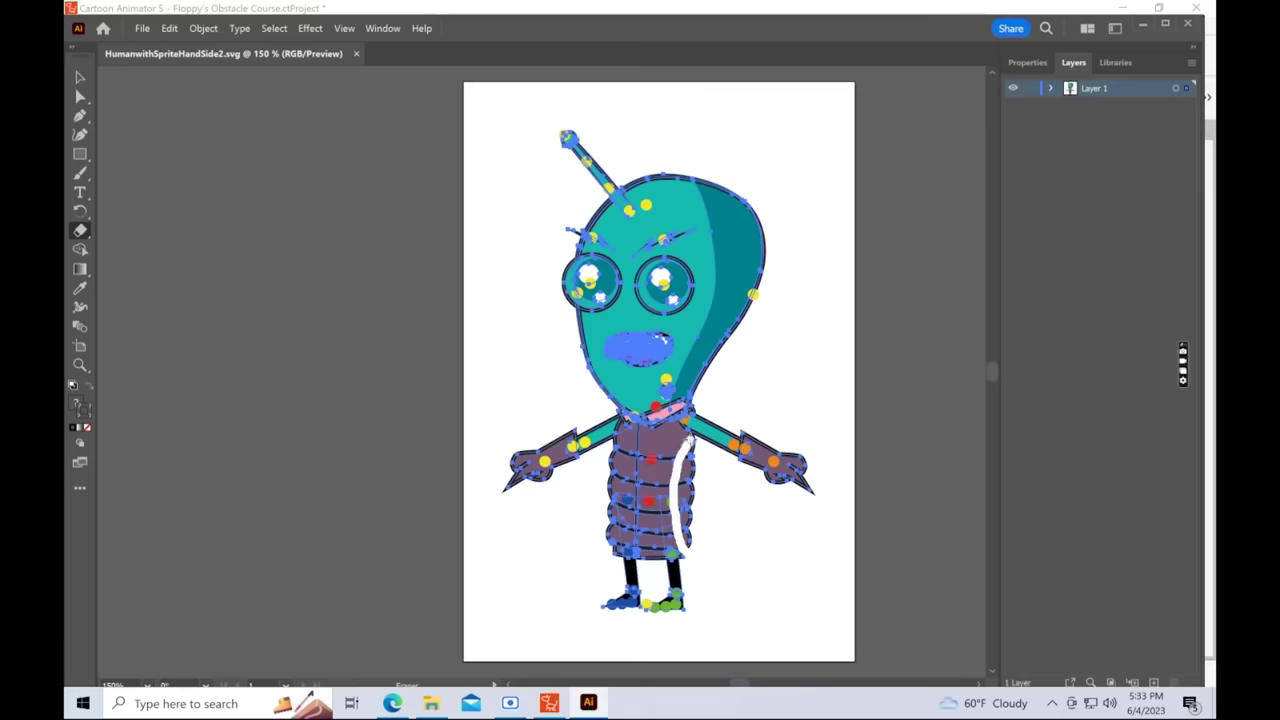
left_click_drag(690, 437, 684, 508)
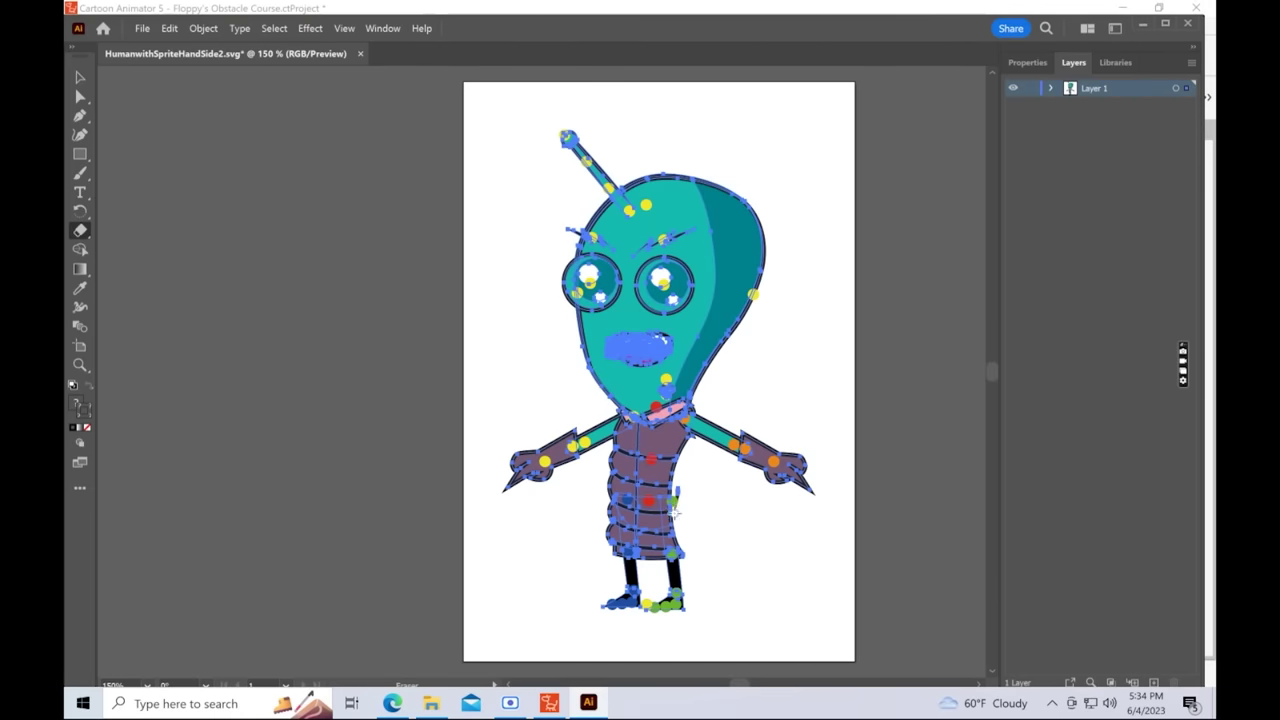
key("v")
key("ctrl+shift+a")
left_click(143, 28)
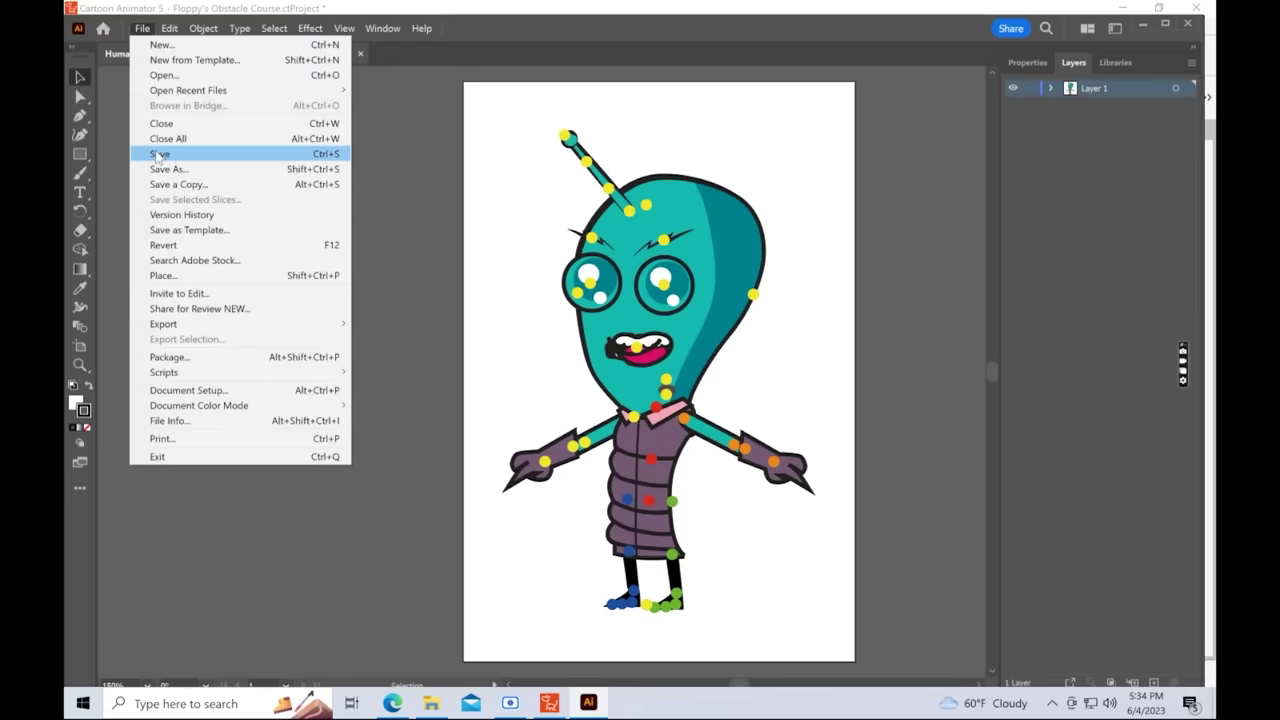
left_click(157, 155)
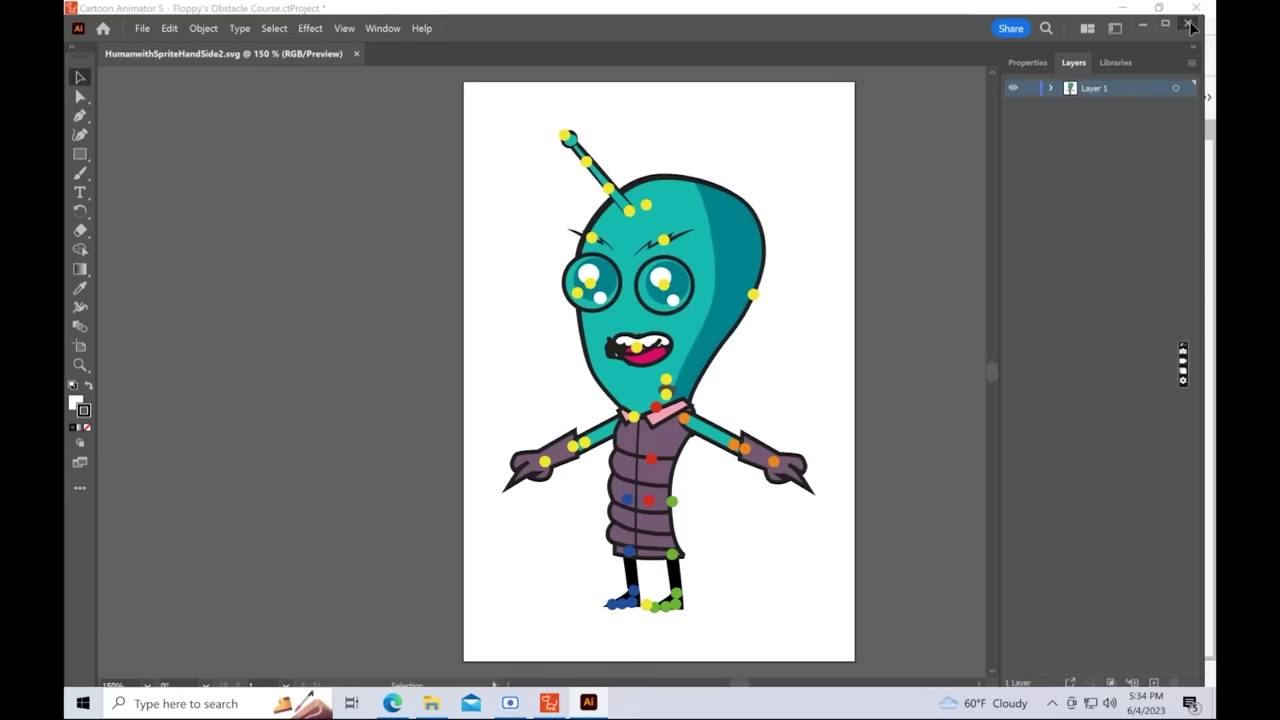
left_click(1191, 27)
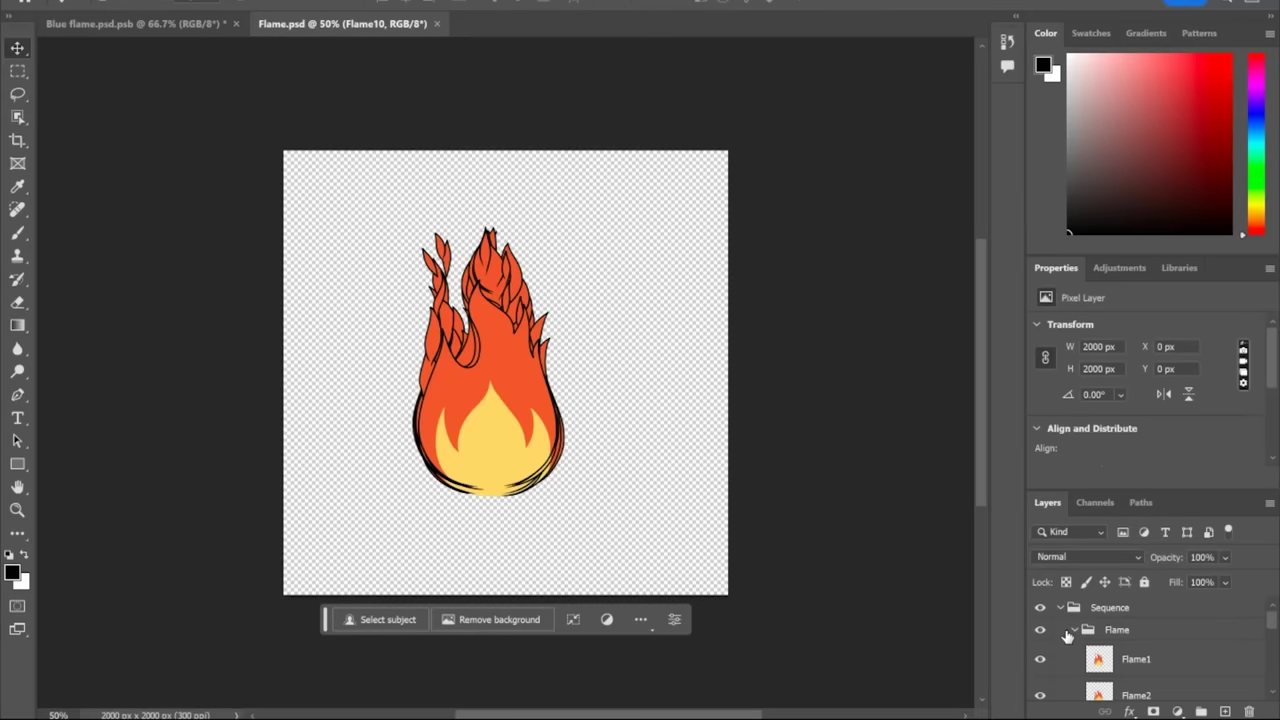
Expand the Sequence and Flame groups to browse frames Flame1–Flame10, then collapse Flame
left_click(1072, 632)
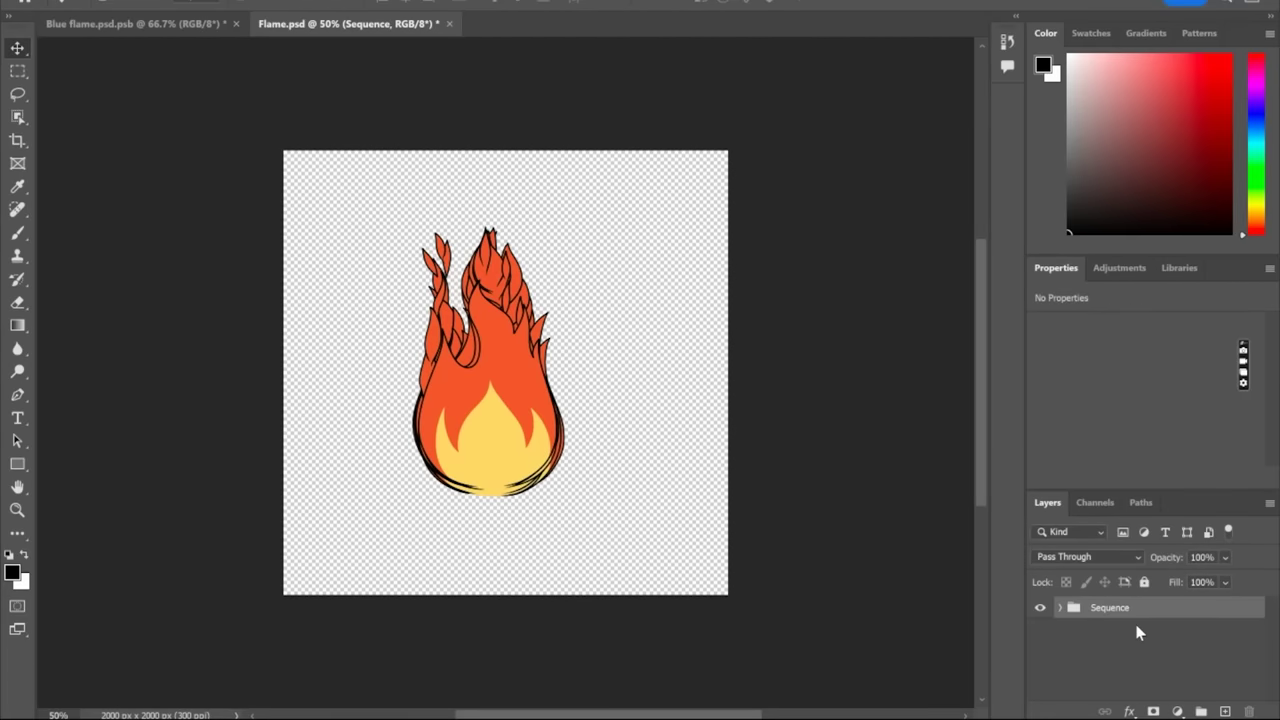
left_click(1059, 608)
left_click(1075, 630)
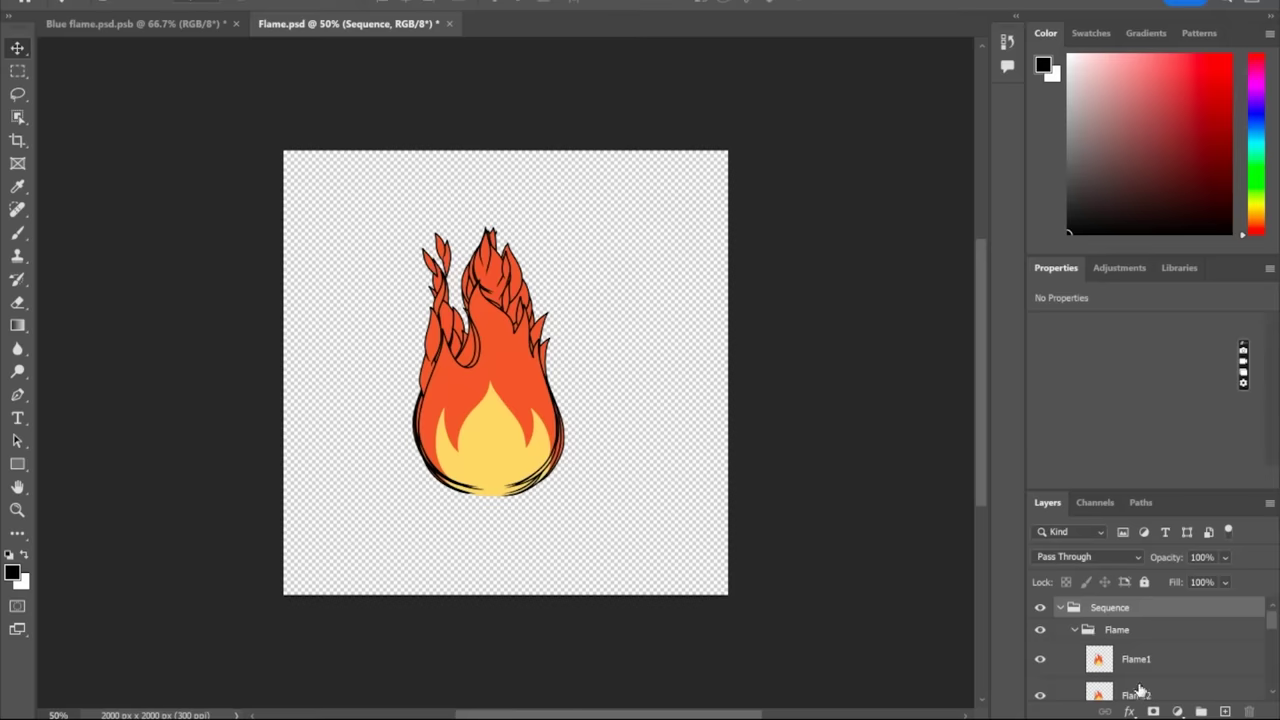
scroll(1142, 690, "down", 5)
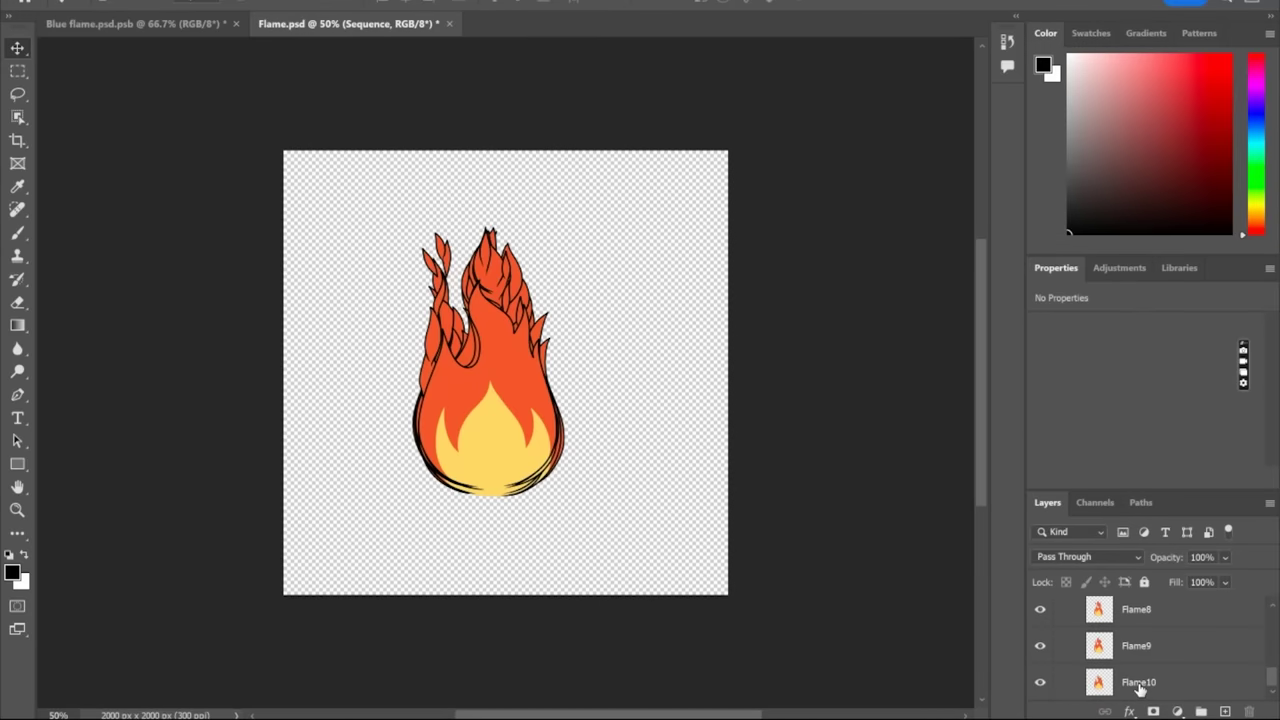
scroll(1140, 690, "up", 5)
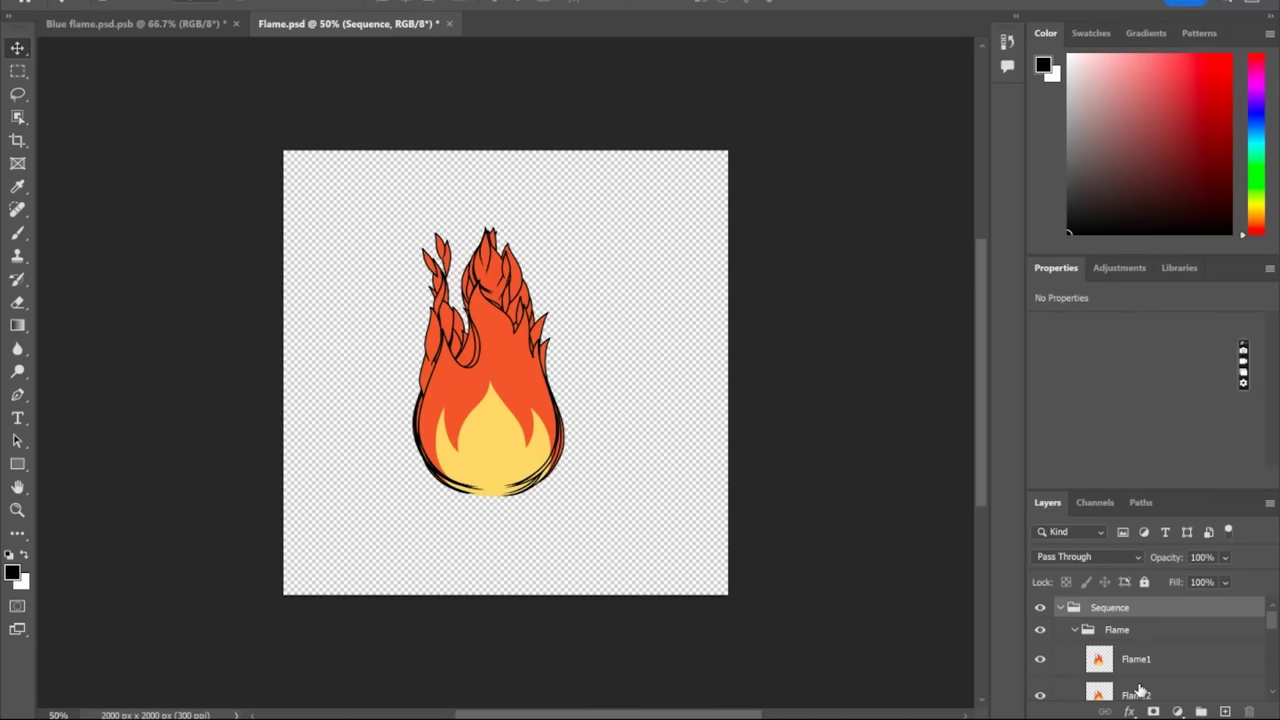
left_click(1074, 631)
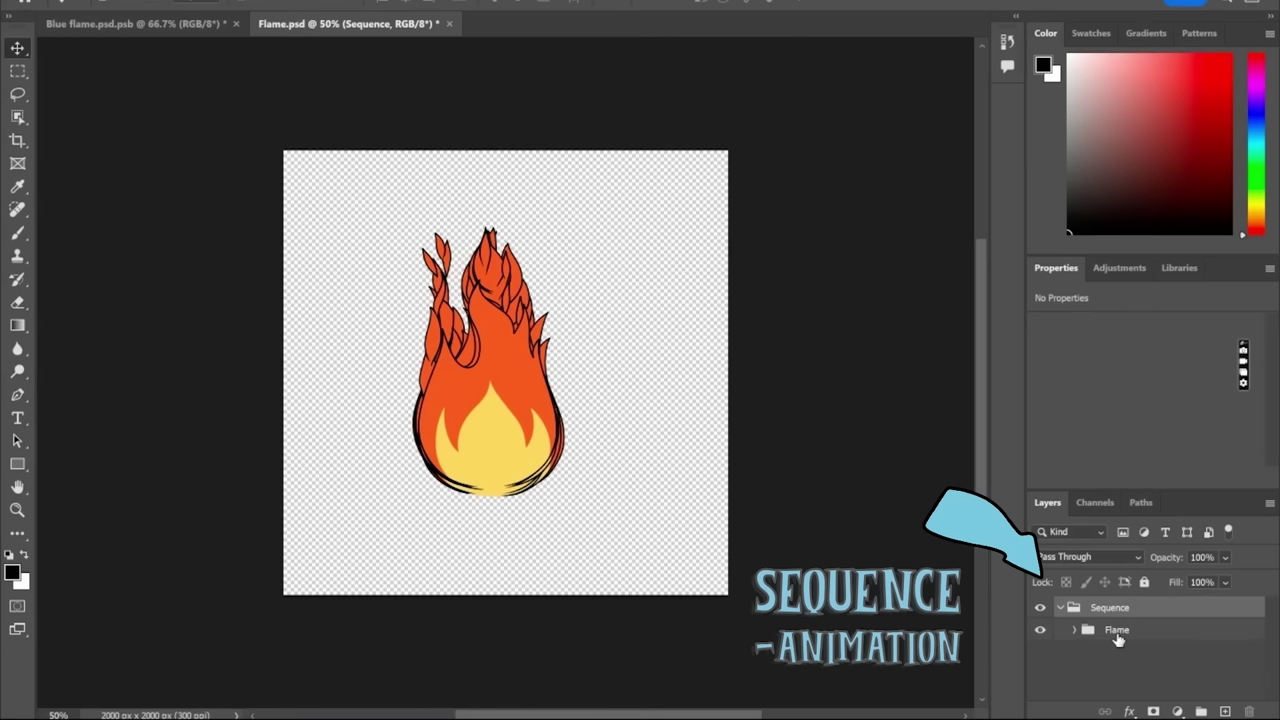
Create a 'Blue Flame' layer group inside Sequence, above the Flame group
key("ctrl+g")
key("ctrl+shift+[")
double_click(1106, 651)
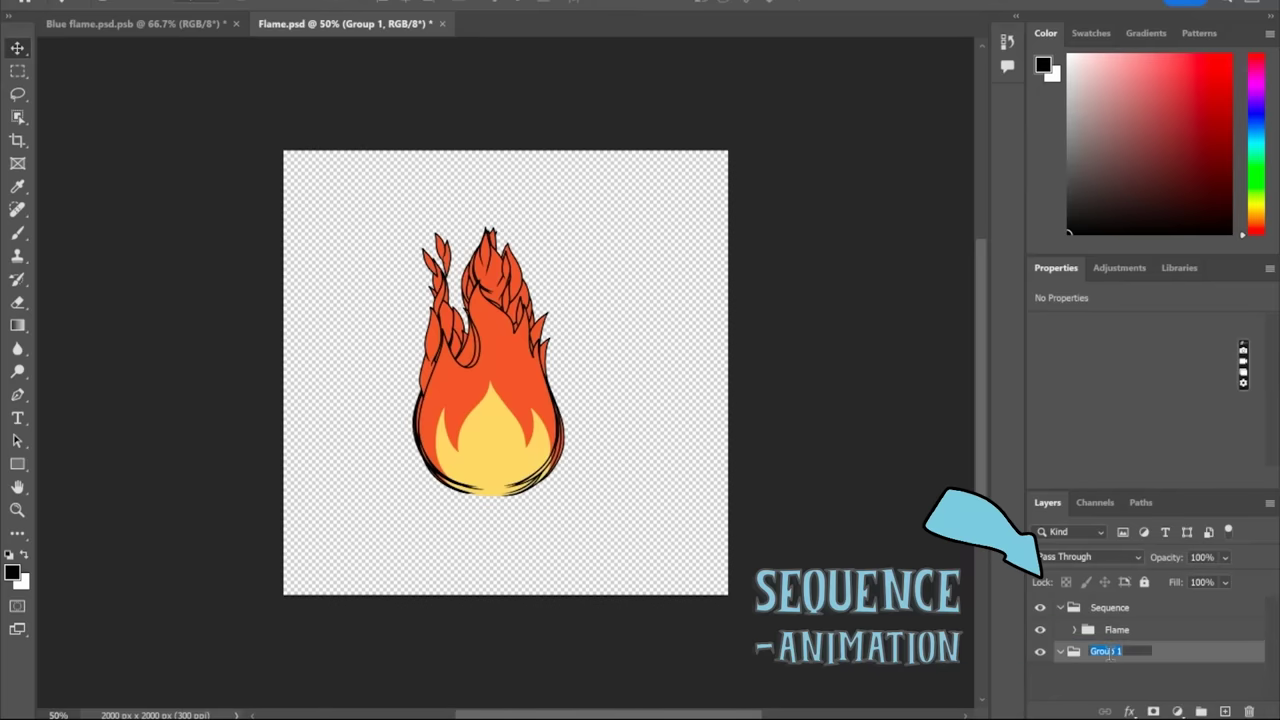
type("Blue Flame")
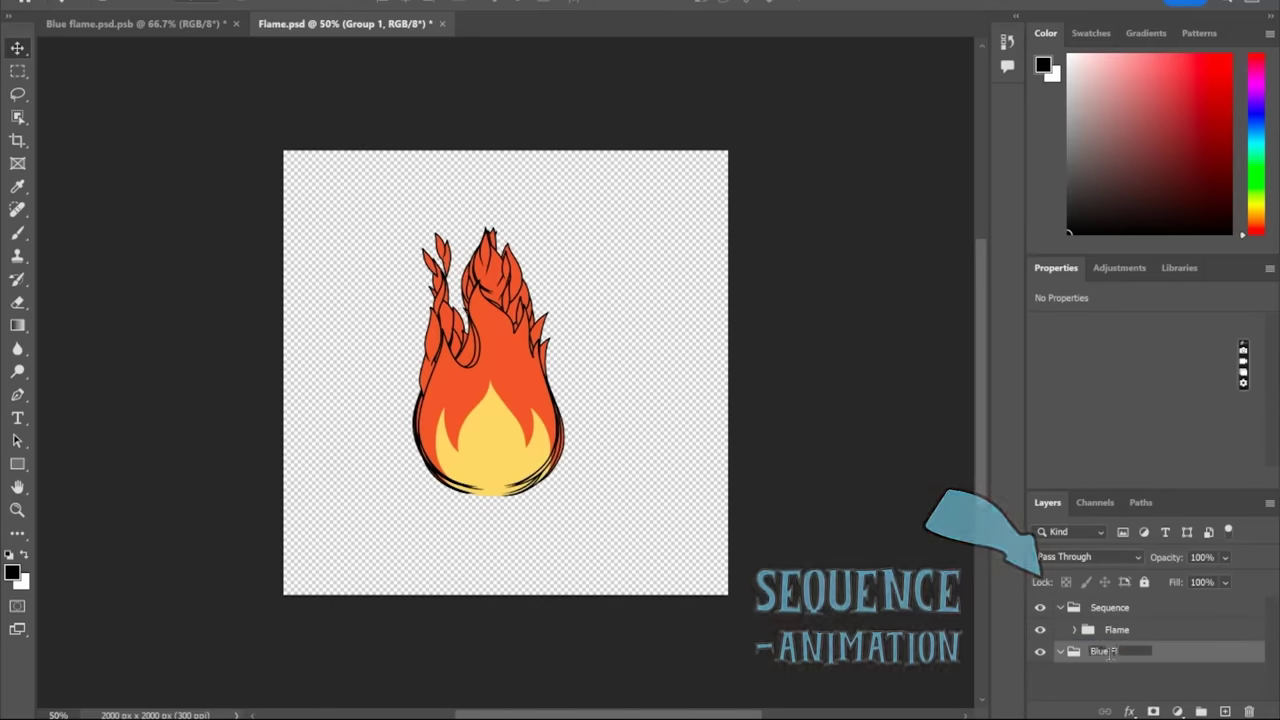
left_click(1178, 675)
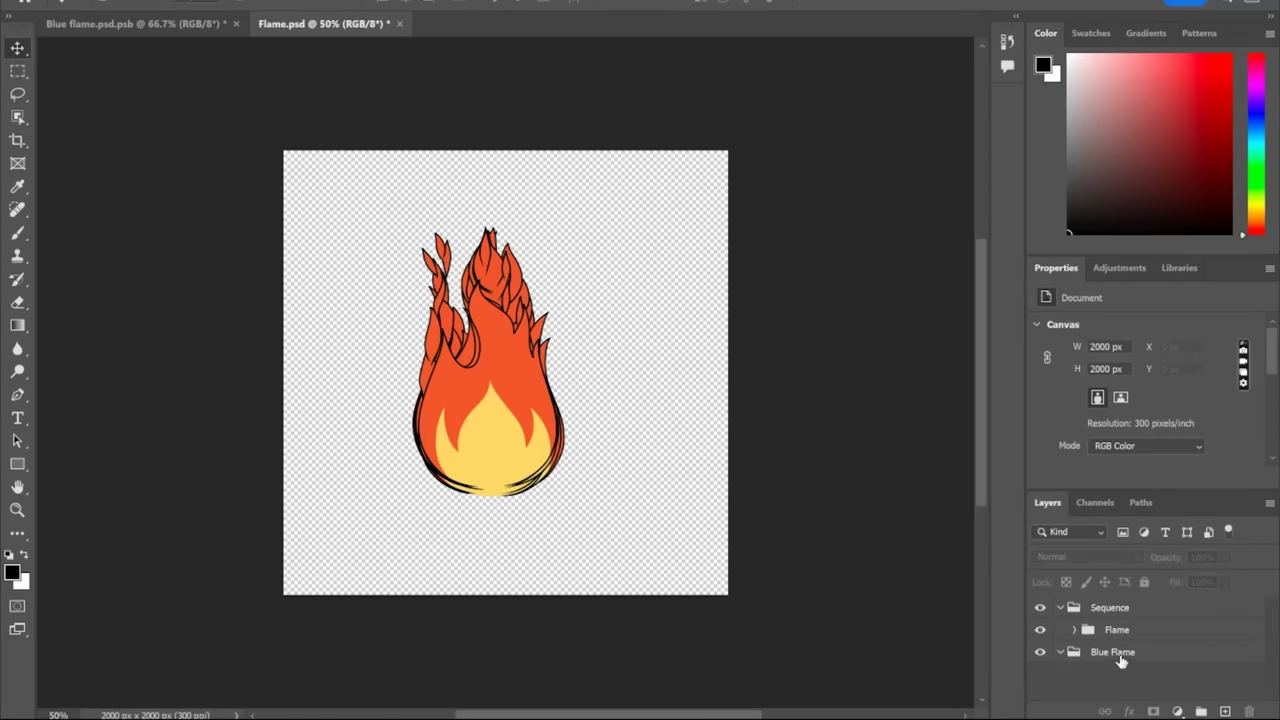
left_click_drag(1118, 660, 1123, 616)
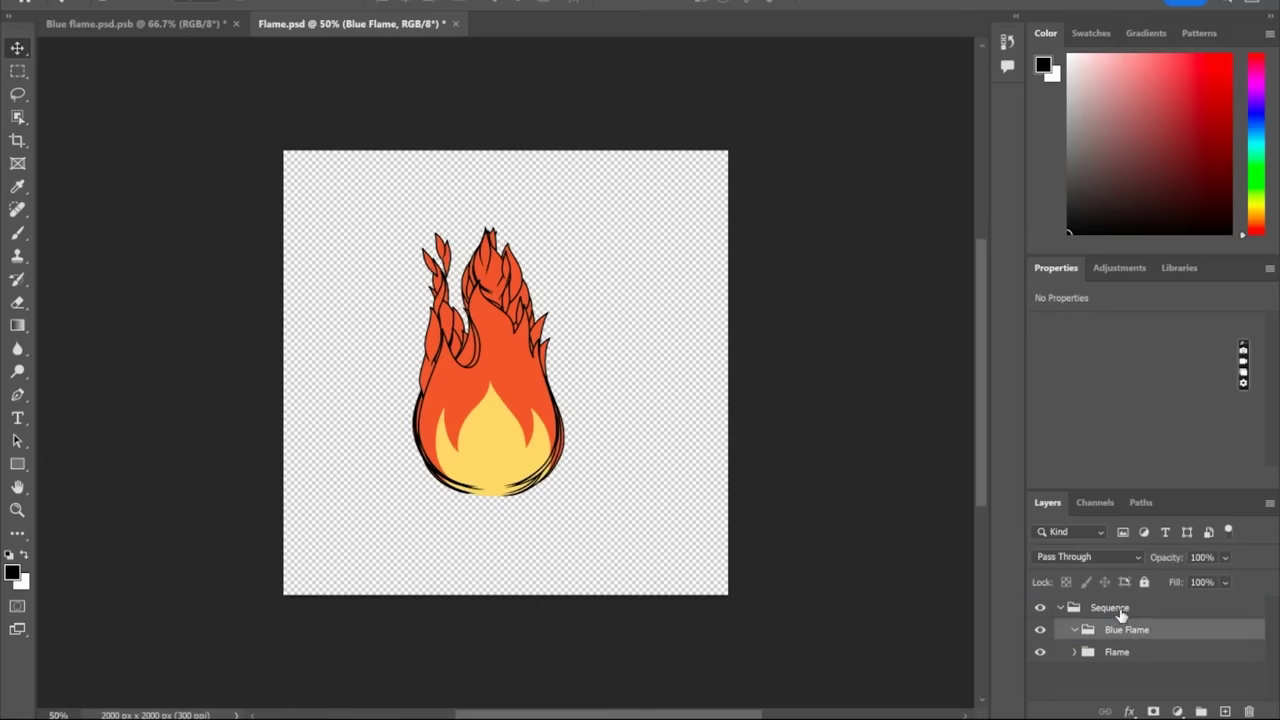
Select and copy the blue flame frame layers from the Blue flame document
left_click(210, 23)
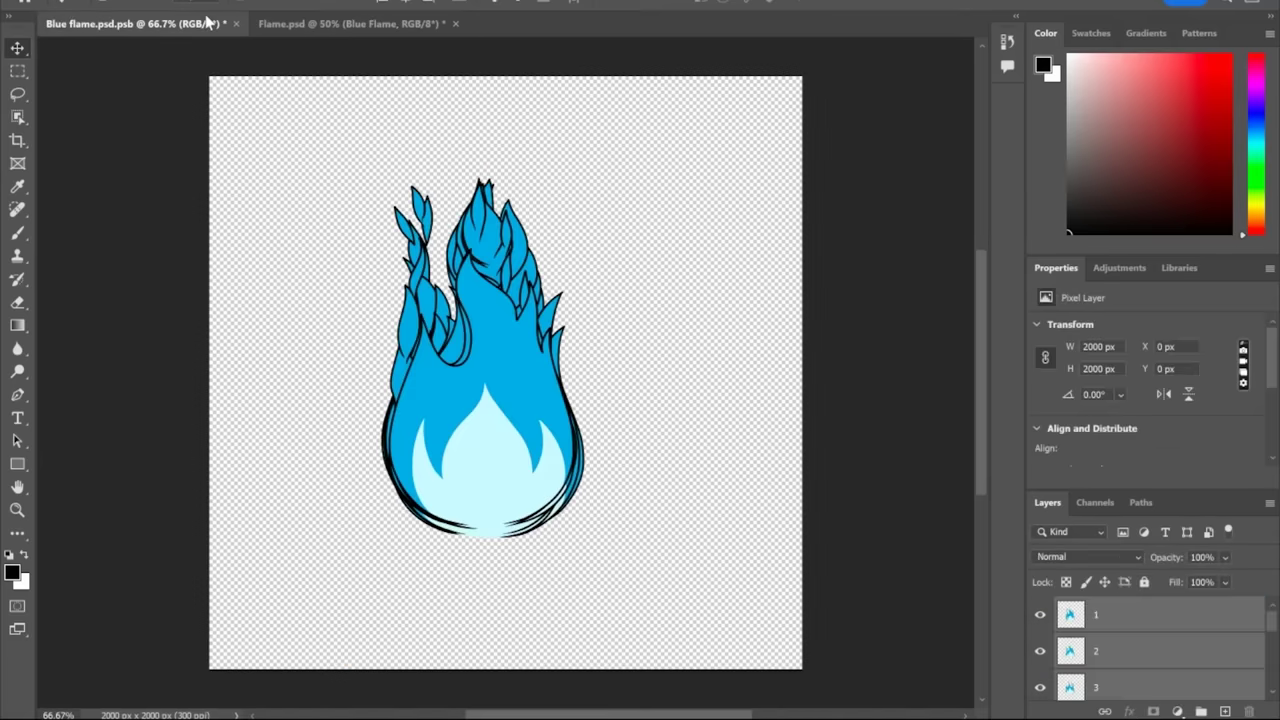
left_click_drag(338, 150, 682, 596)
left_click(68, 0)
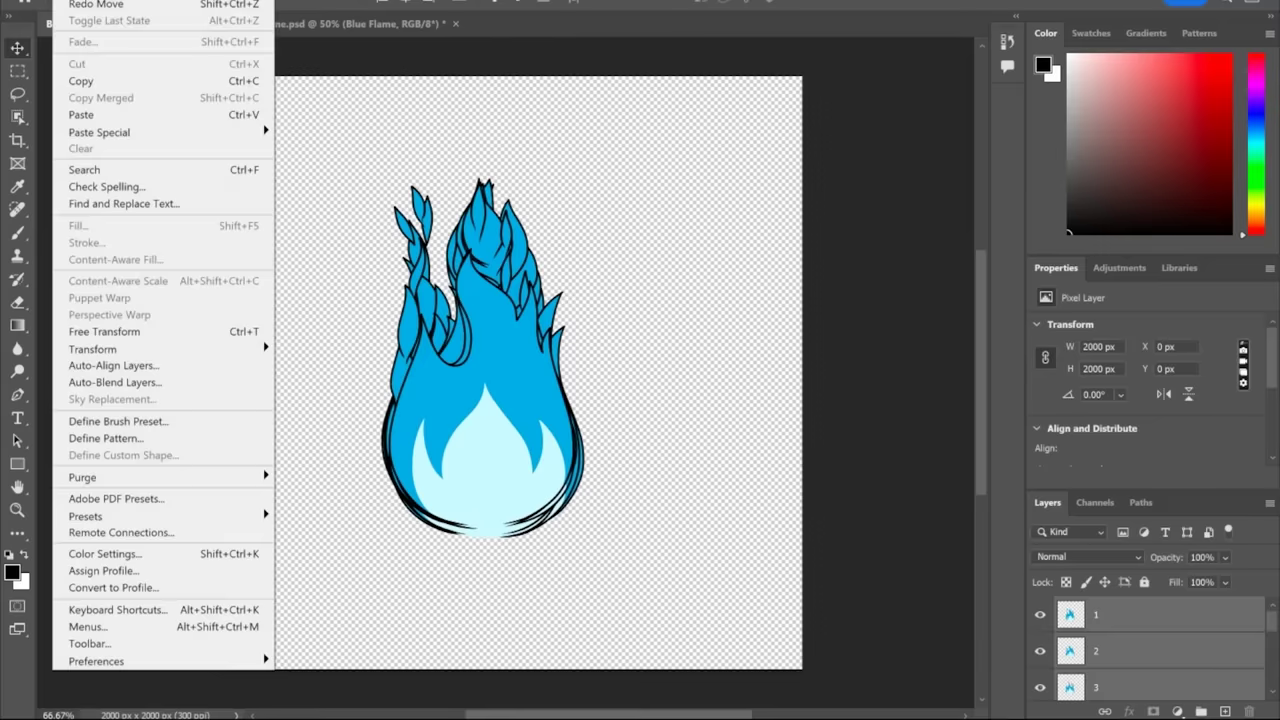
left_click(113, 84)
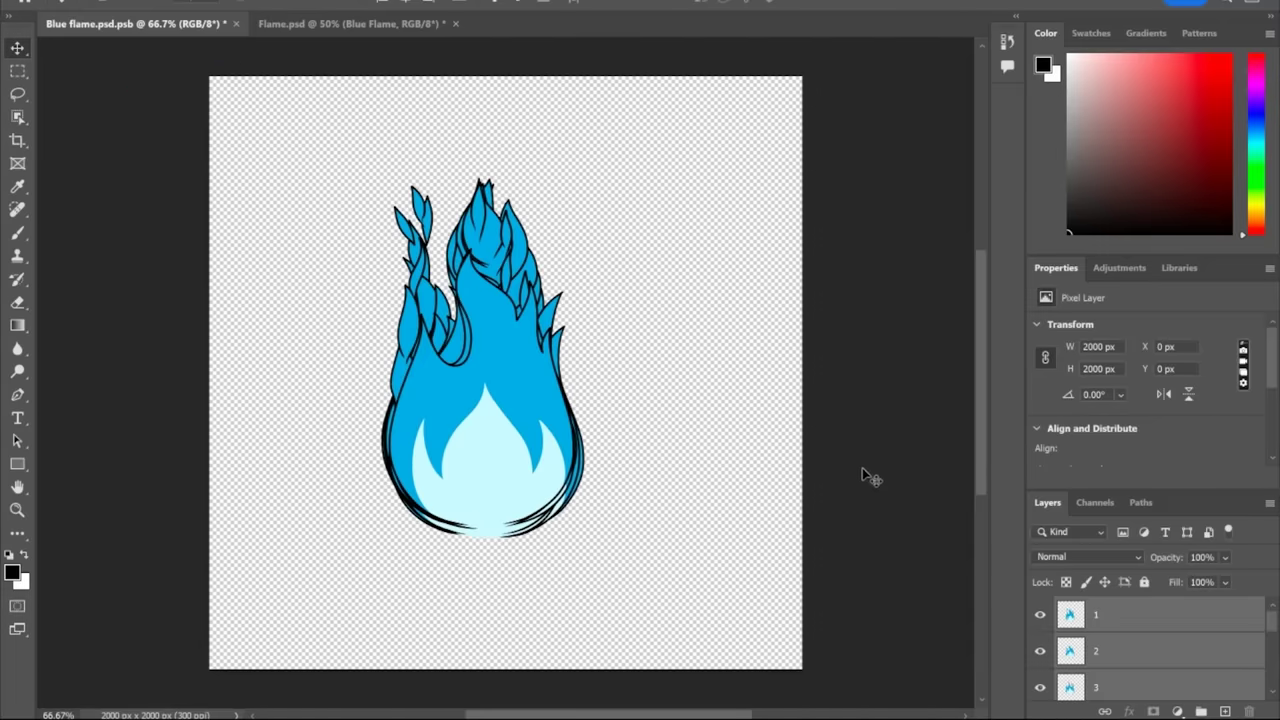
Paste the blue flame frames into Flame.psd and drag the PSD onto the stage as a prop
left_click(297, 24)
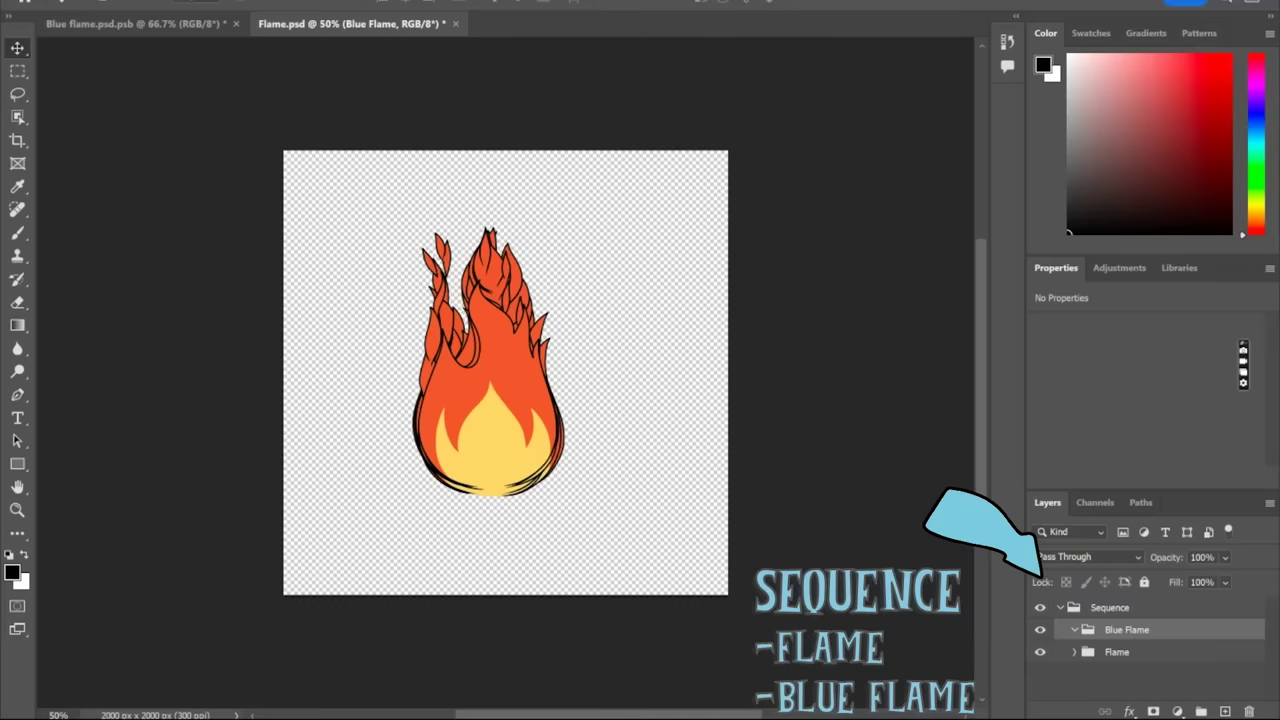
left_click(70, 0)
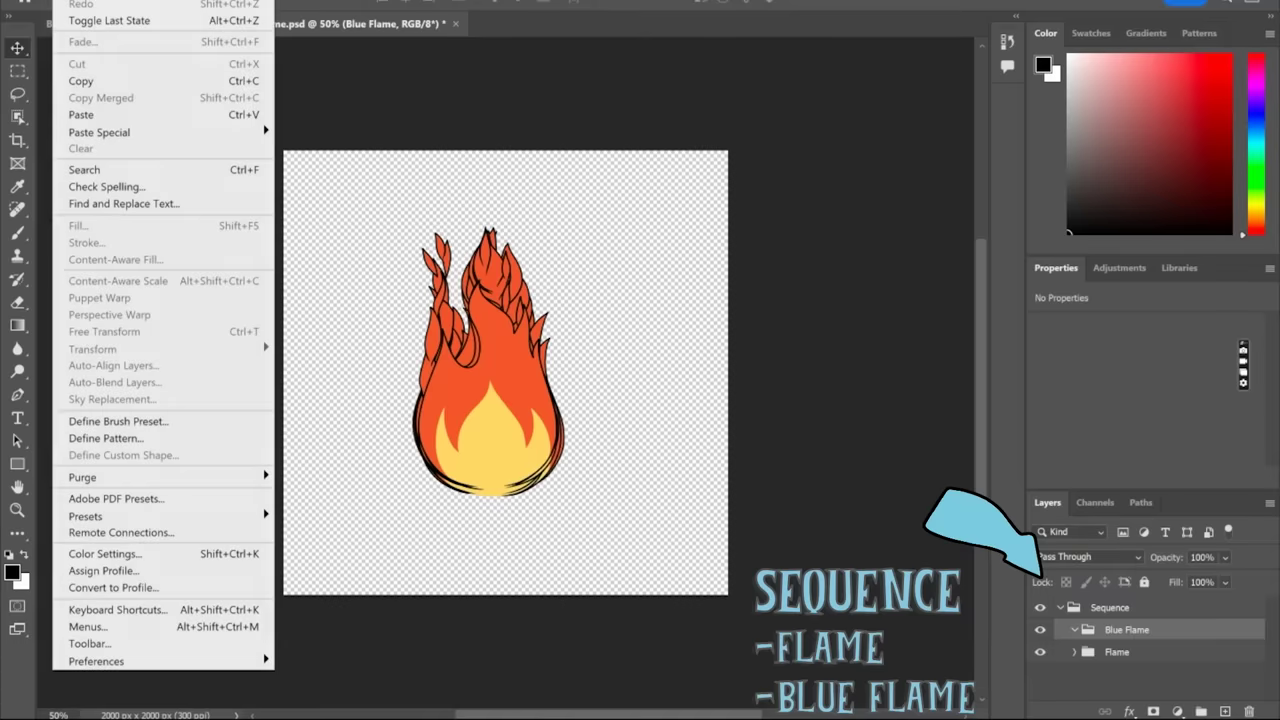
left_click(150, 117)
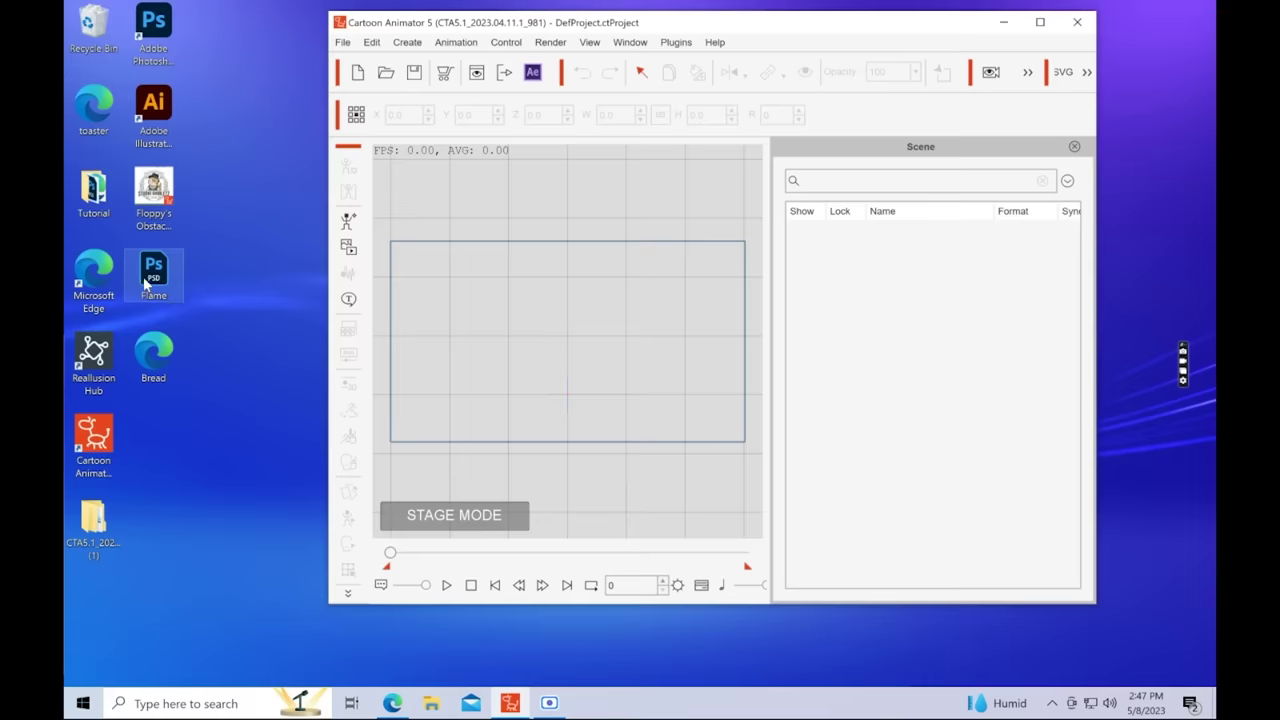
left_click_drag(145, 284, 541, 379)
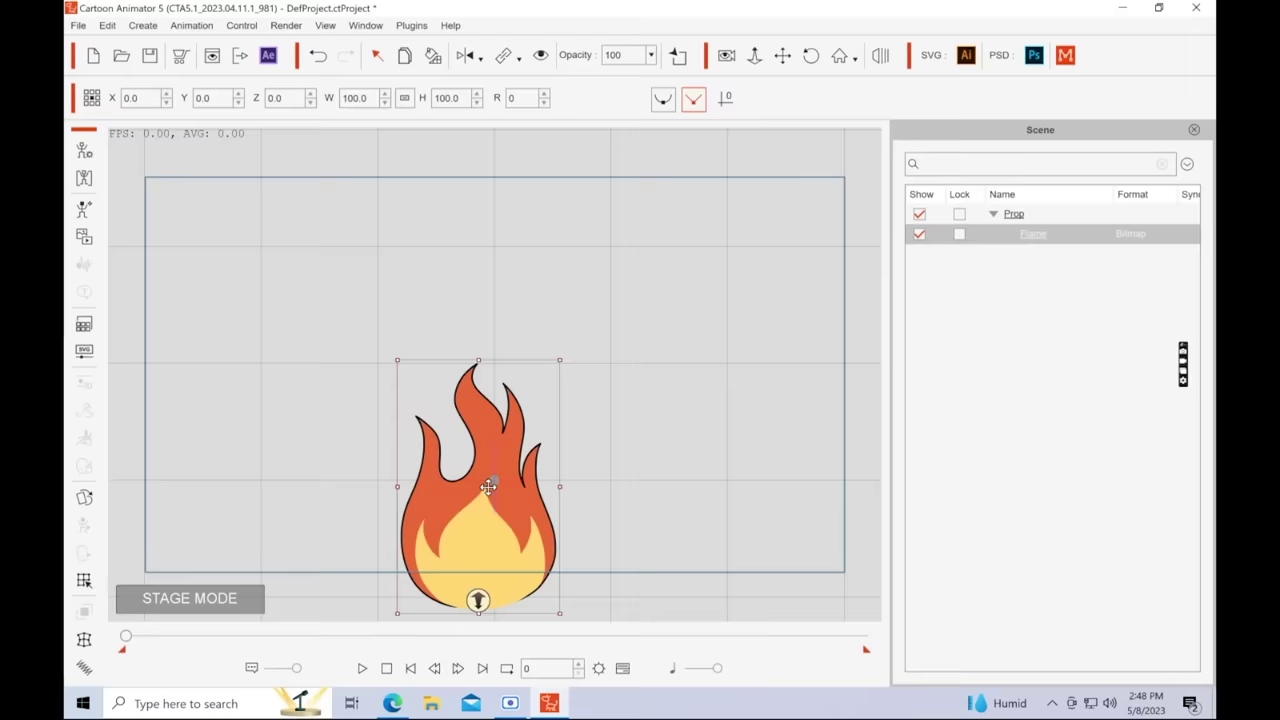
Raise the flame prop on the stage, apply its Flame action, and play it
left_click_drag(487, 398, 497, 343)
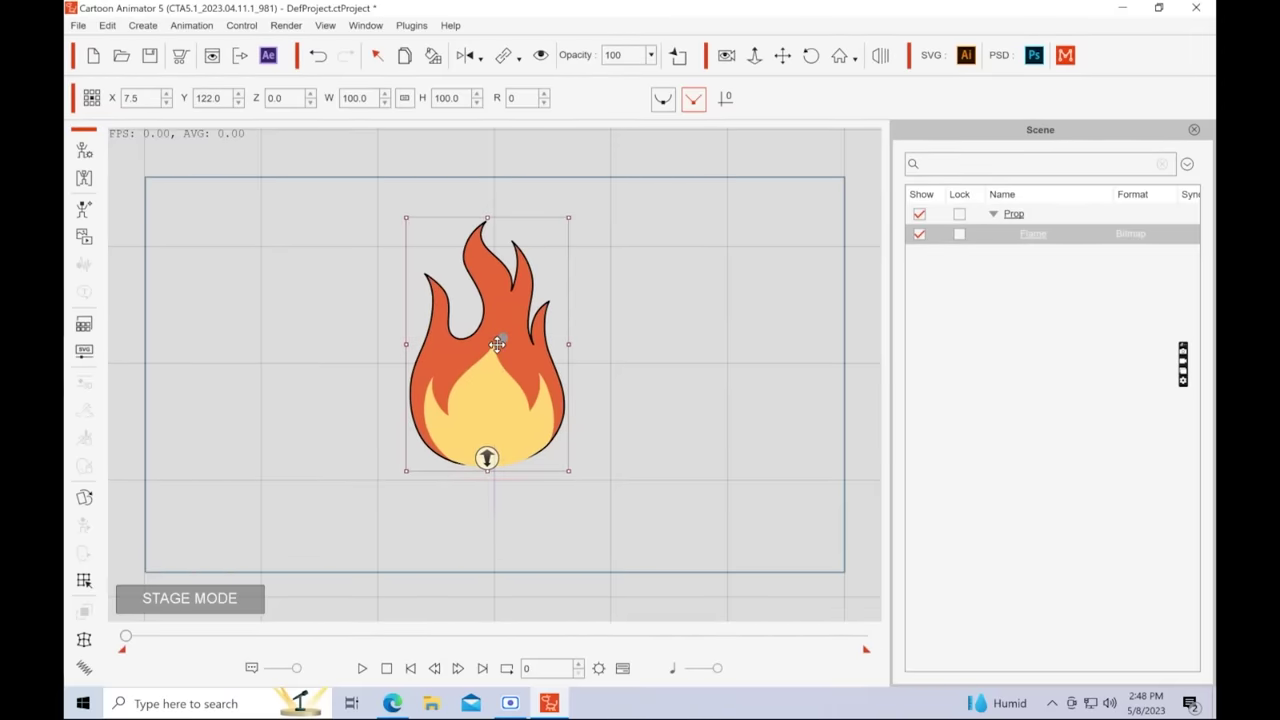
right_click(498, 346)
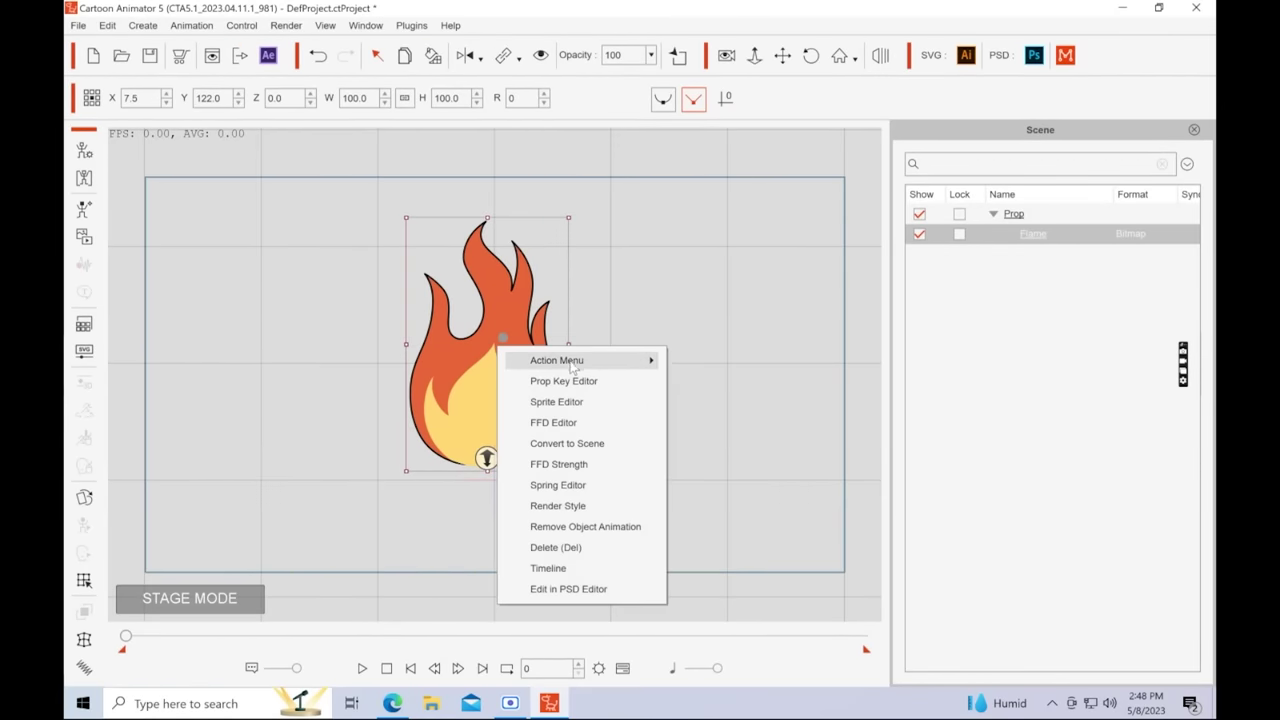
mouse_move(573, 363)
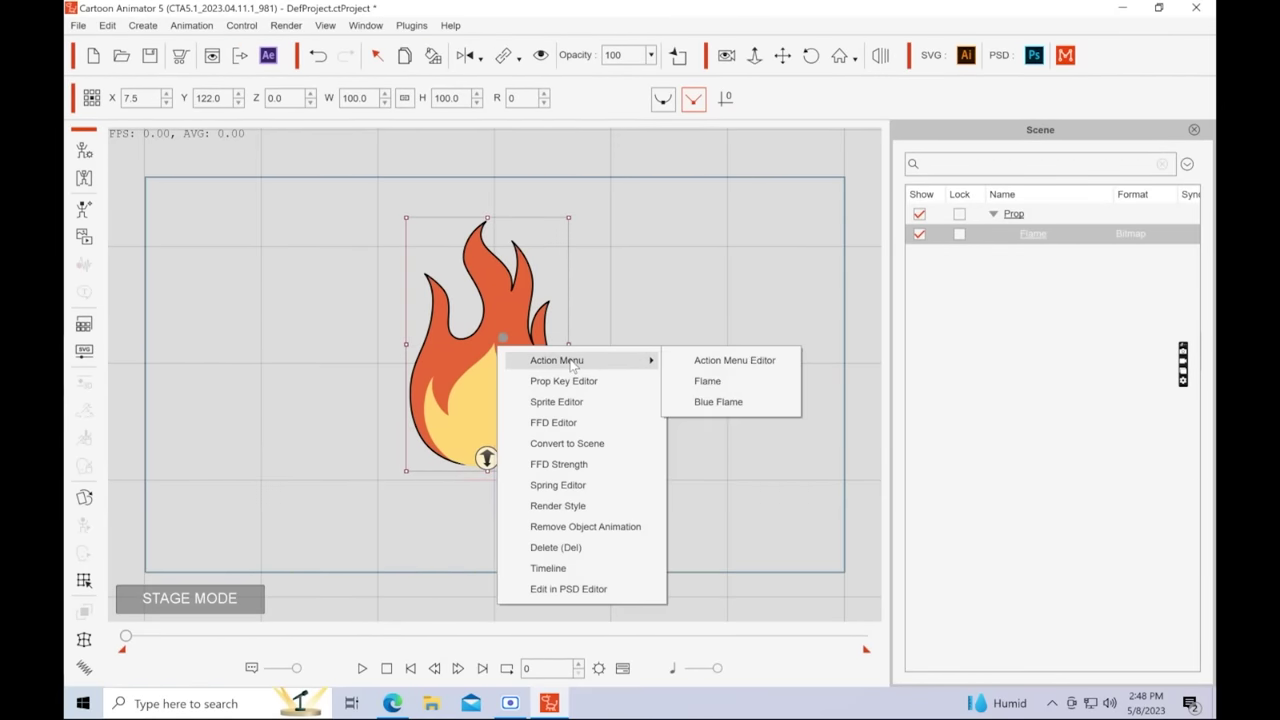
left_click(718, 386)
left_click(362, 483)
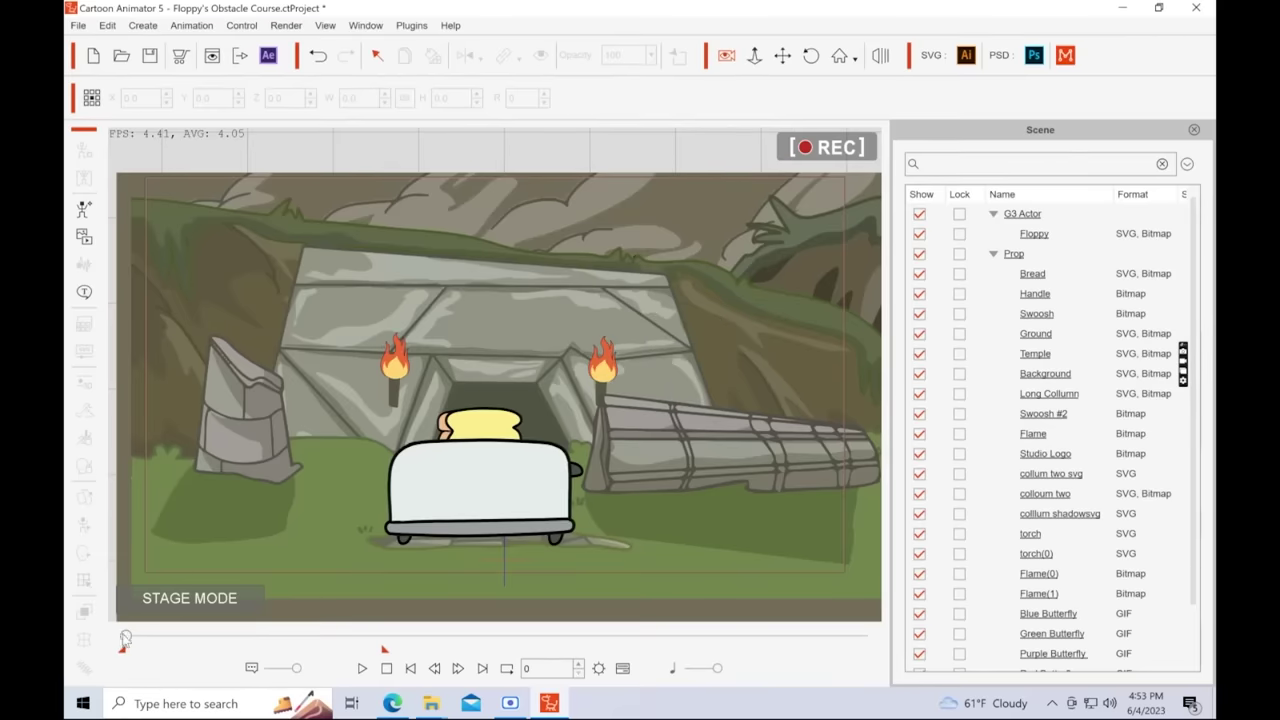
Select the right torch's flame and open it in the Sprite Editor
left_click(601, 366)
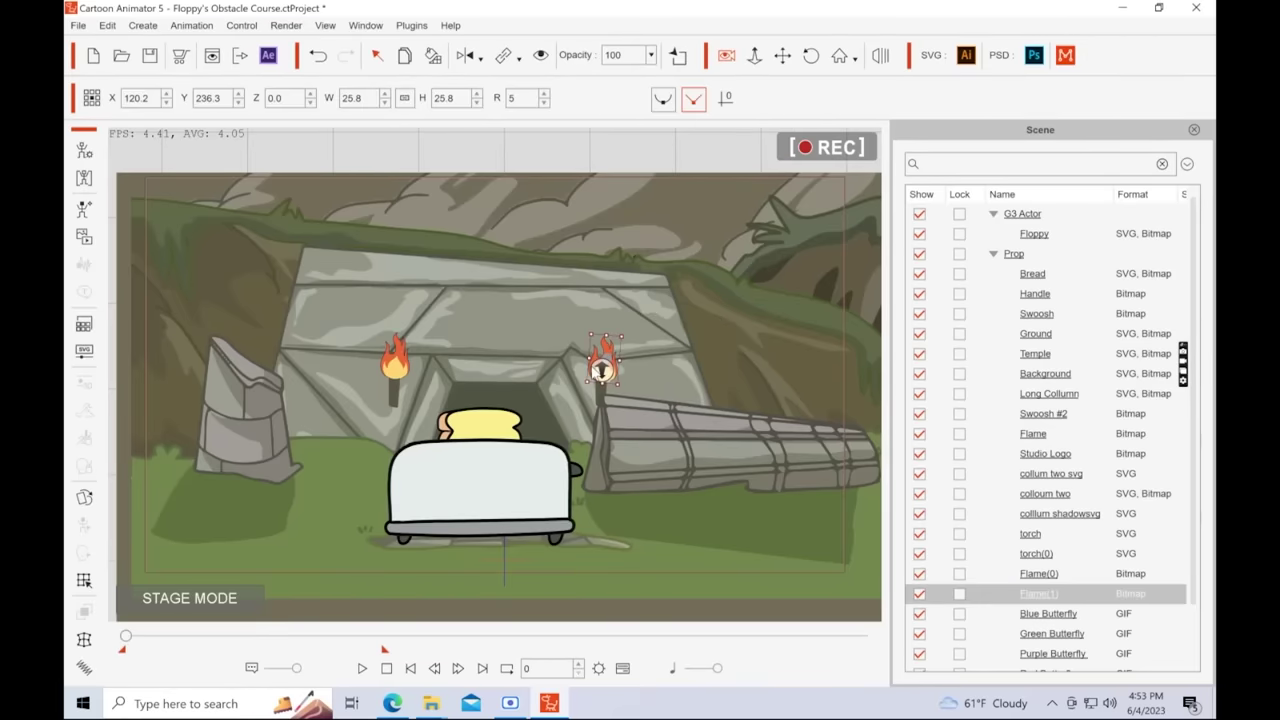
left_click(85, 498)
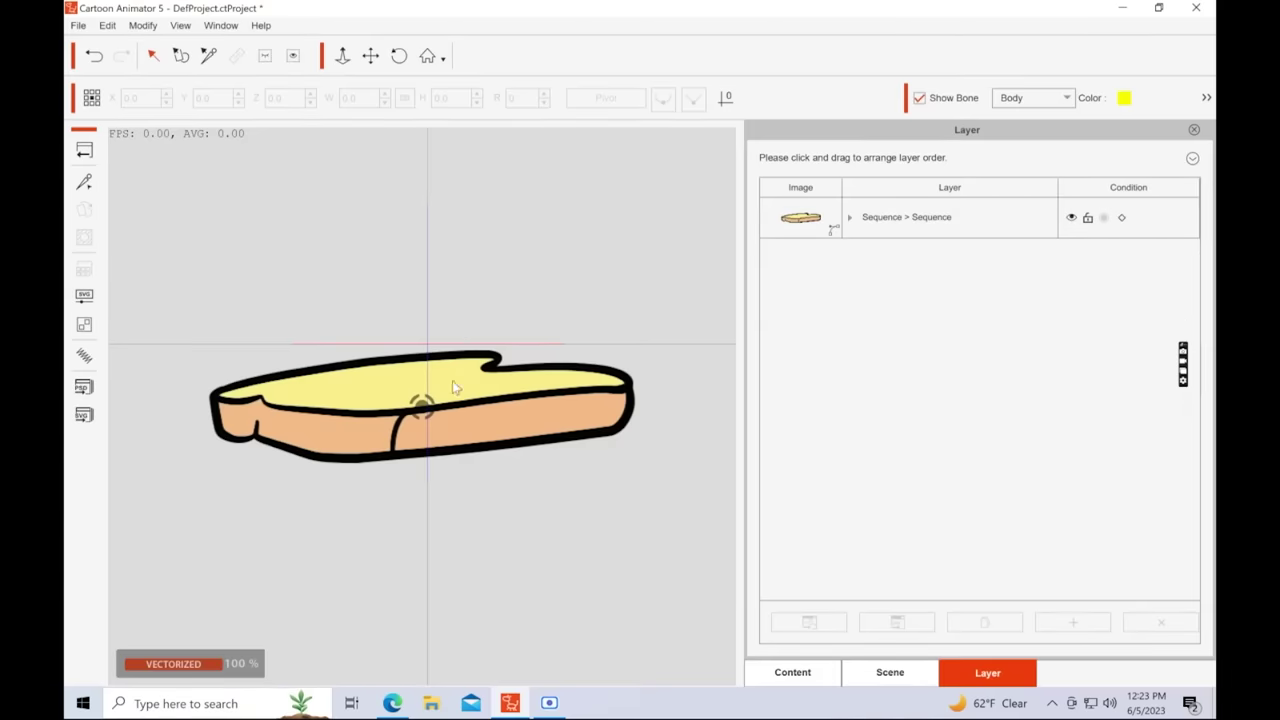
Switch the bread through sprites _x34_ and _x33_ to upright _x32_, then launch the SVG editor
left_click(452, 380)
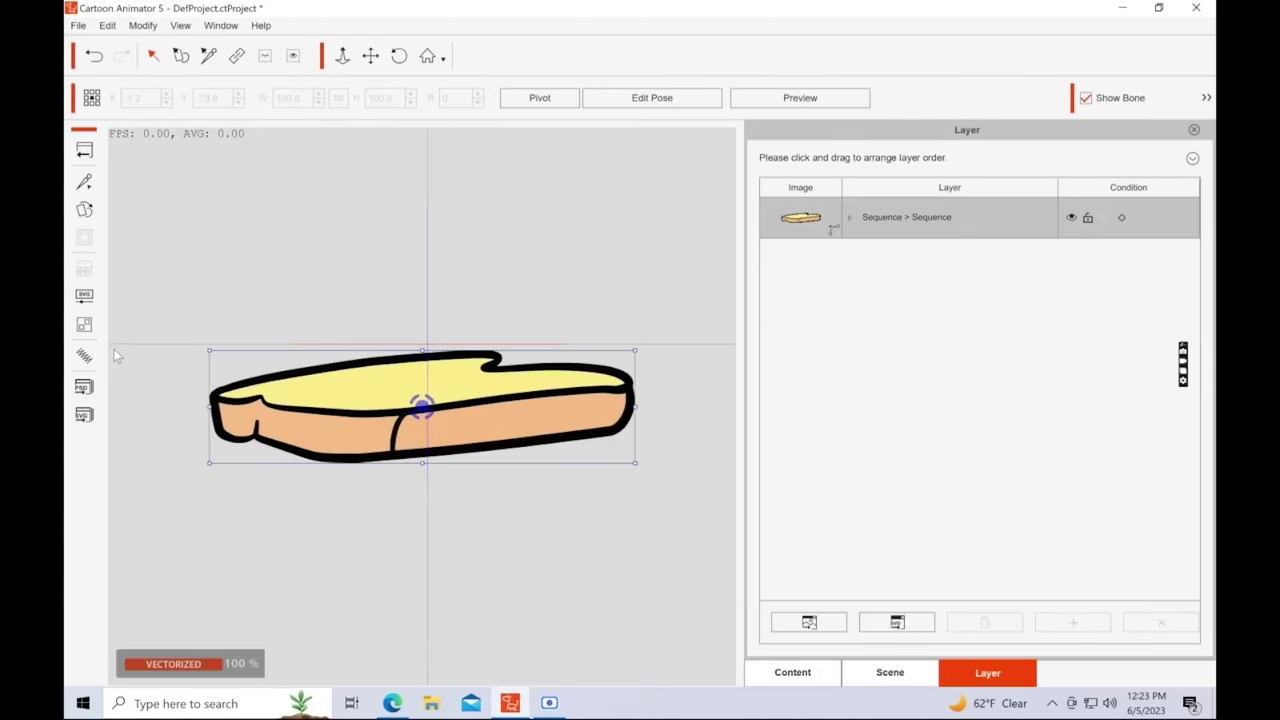
left_click(84, 209)
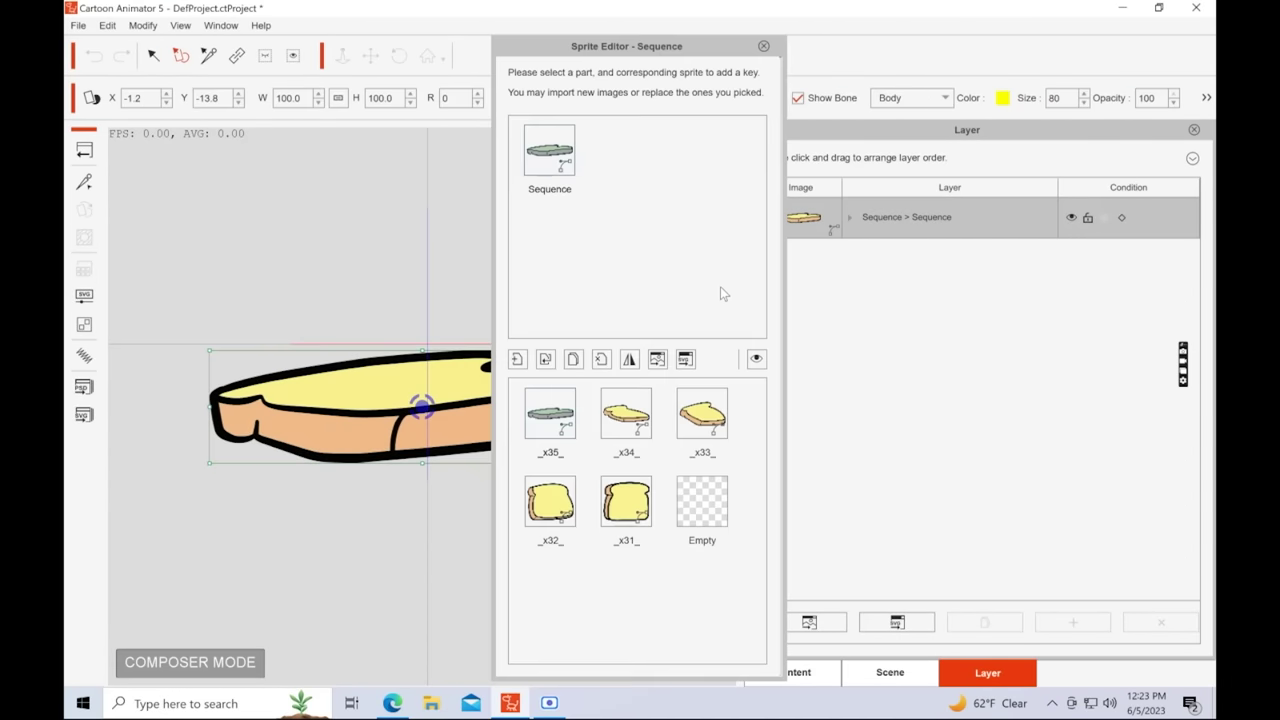
left_click(626, 413)
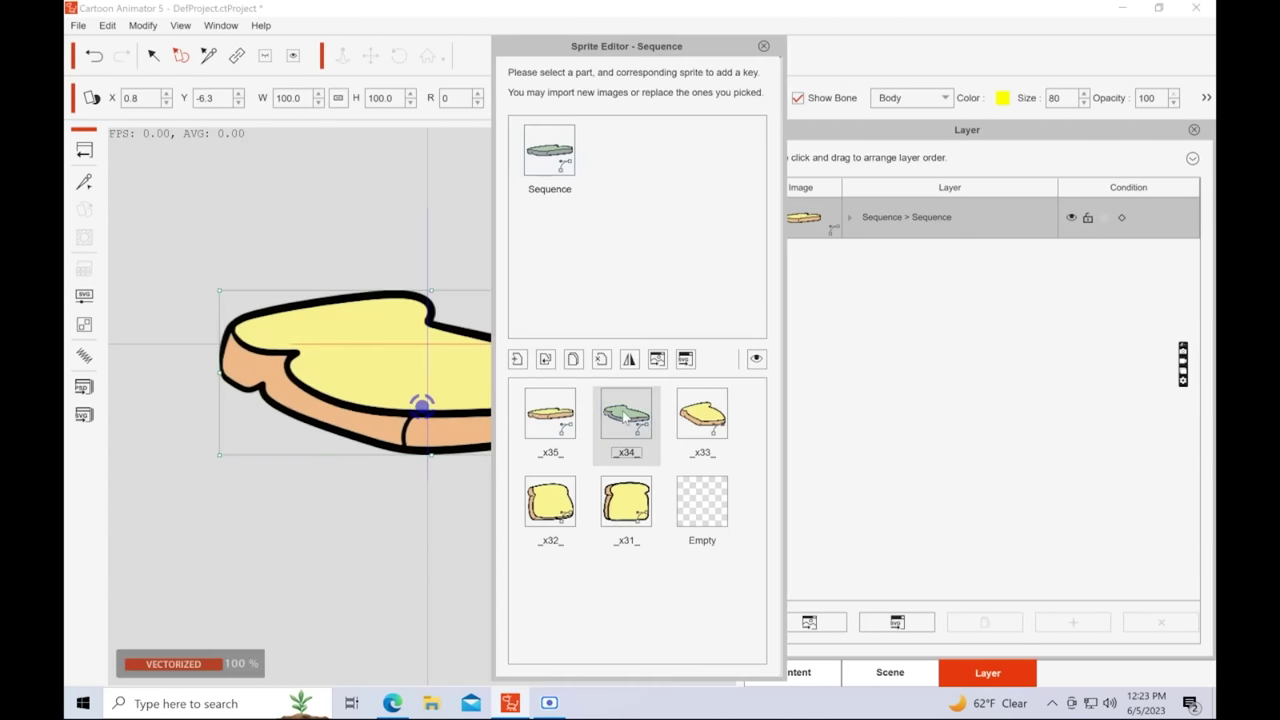
left_click(701, 422)
left_click(560, 512)
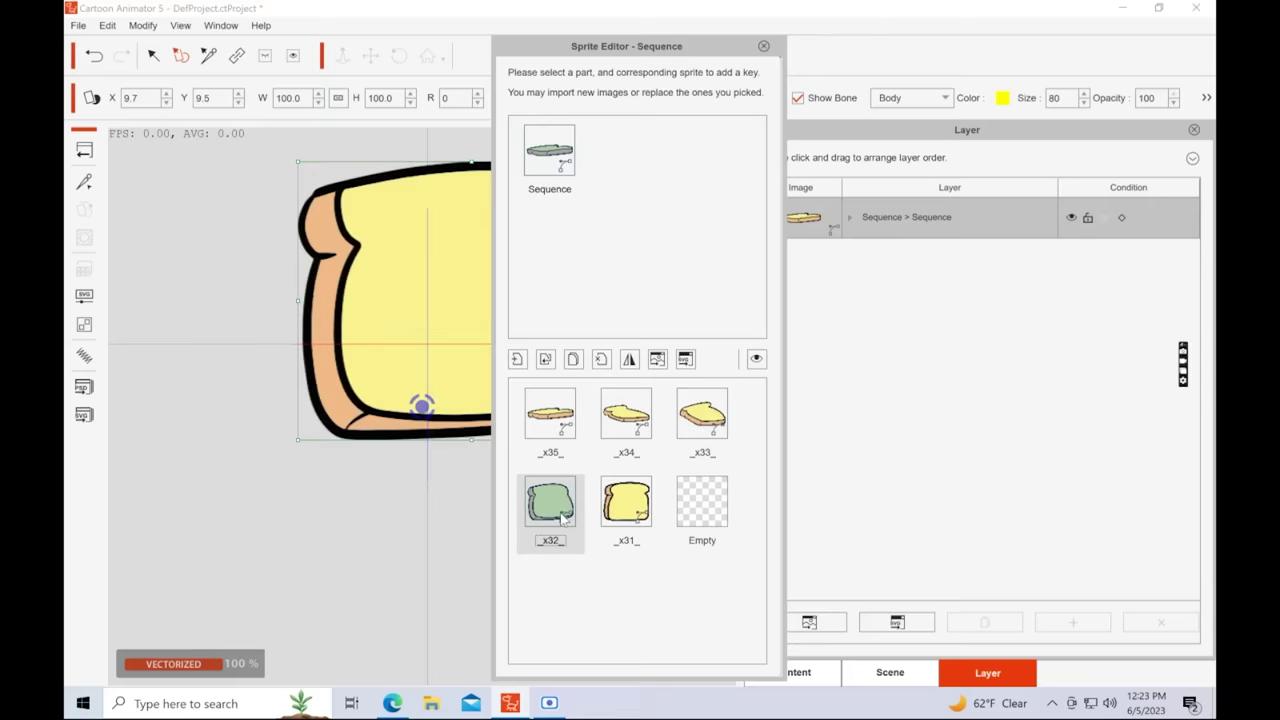
left_click(84, 415)
Erase part of the bread's bottom-left edge and save Bread.svg
mouse_move(560, 712)
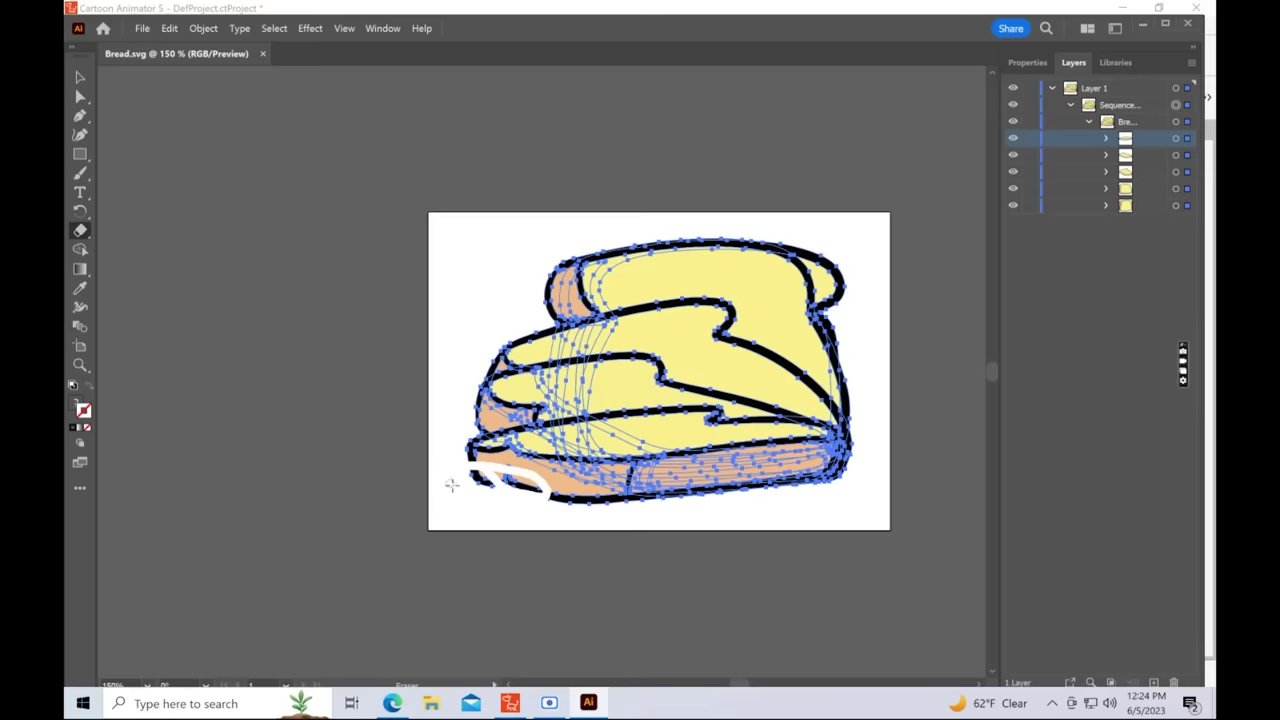
left_click_drag(452, 478, 545, 499)
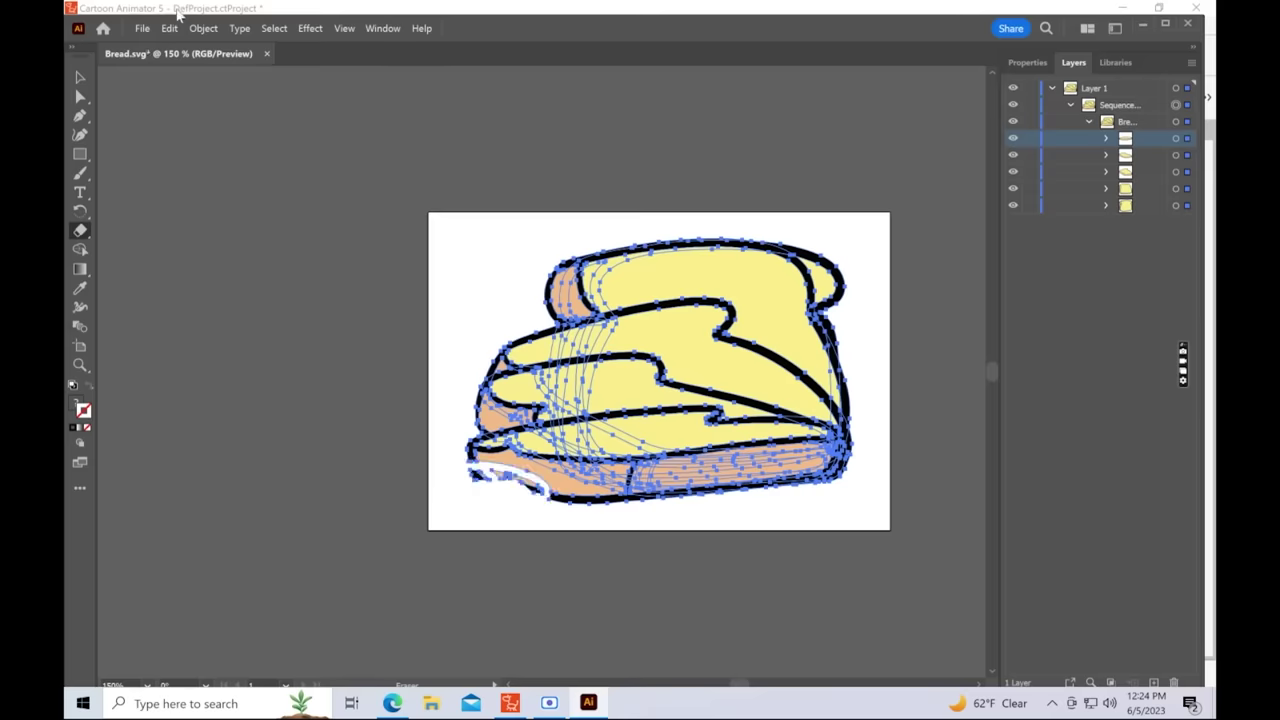
left_click(142, 28)
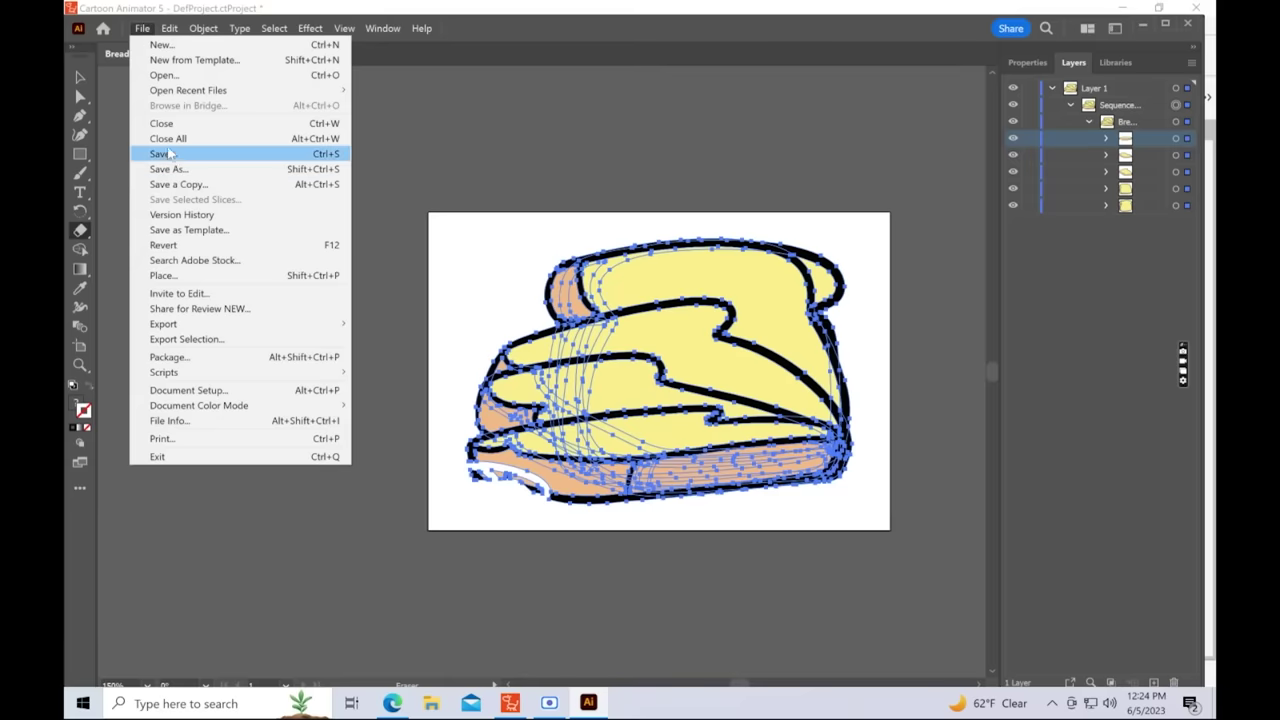
left_click(170, 154)
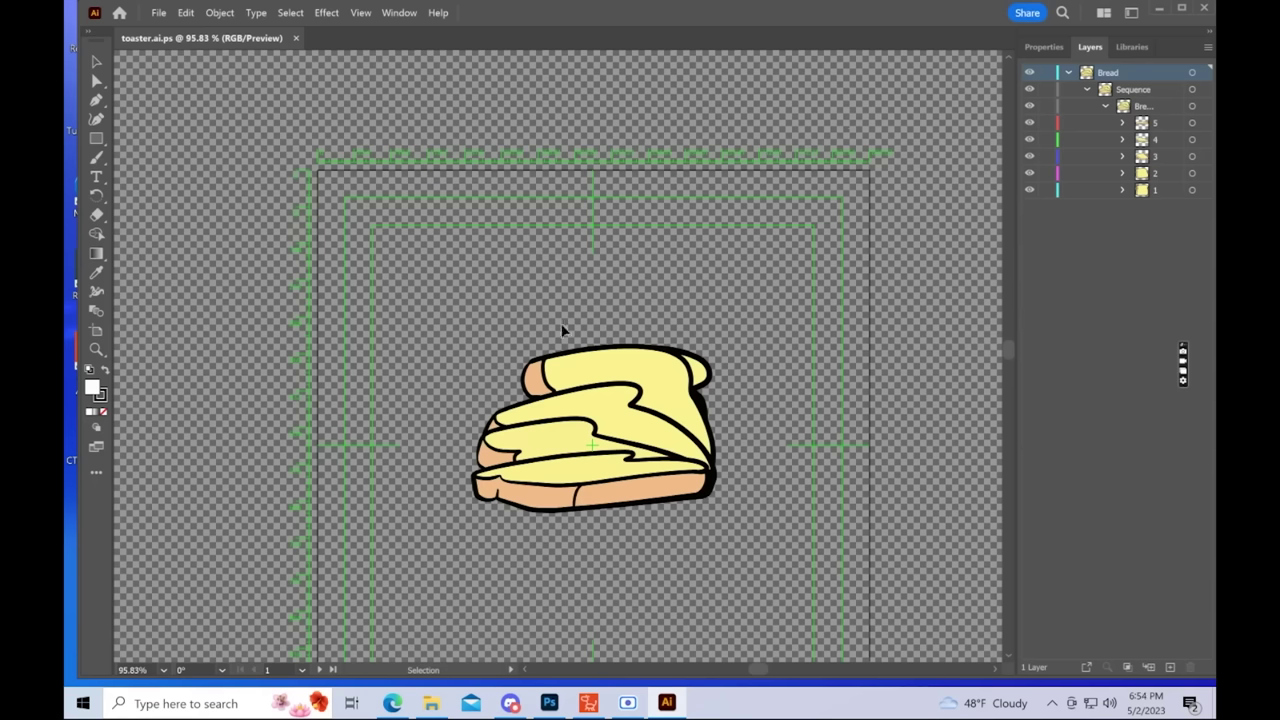
Expand the Bread layer and its Sequence sublayer in the Layers panel
left_click(1068, 73)
left_click(1068, 73)
left_click(1067, 70)
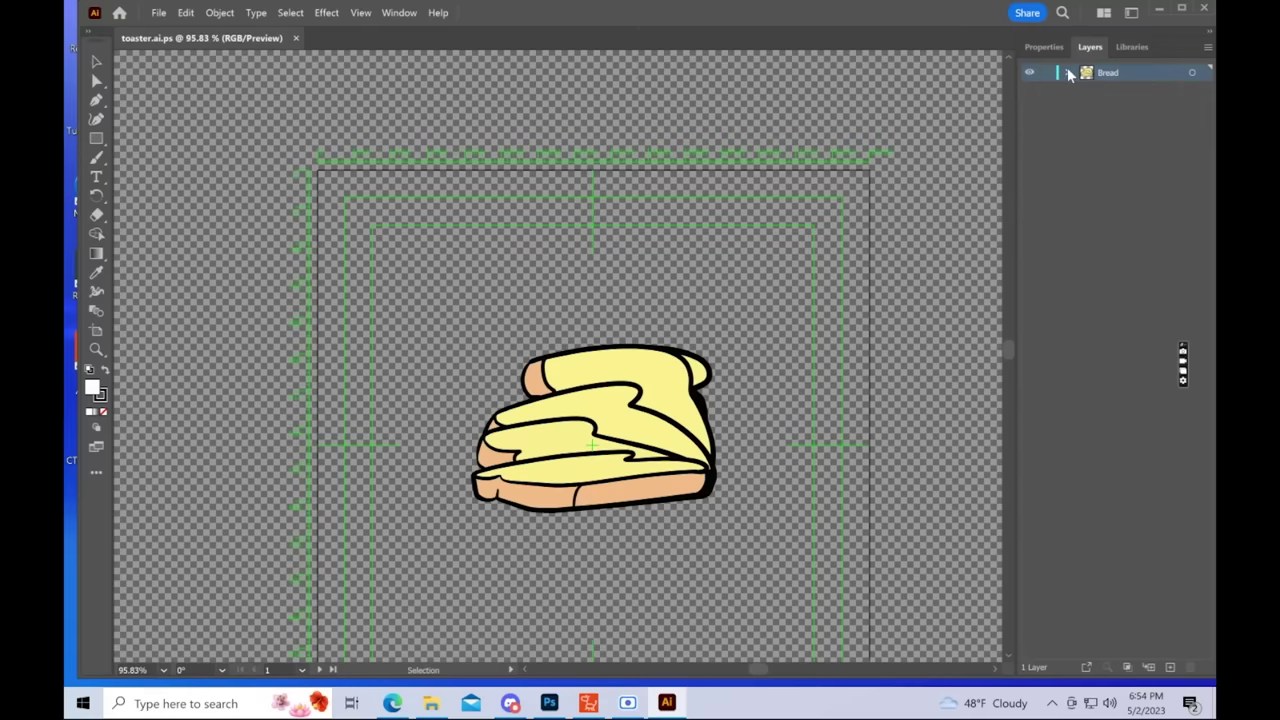
left_click(1067, 70)
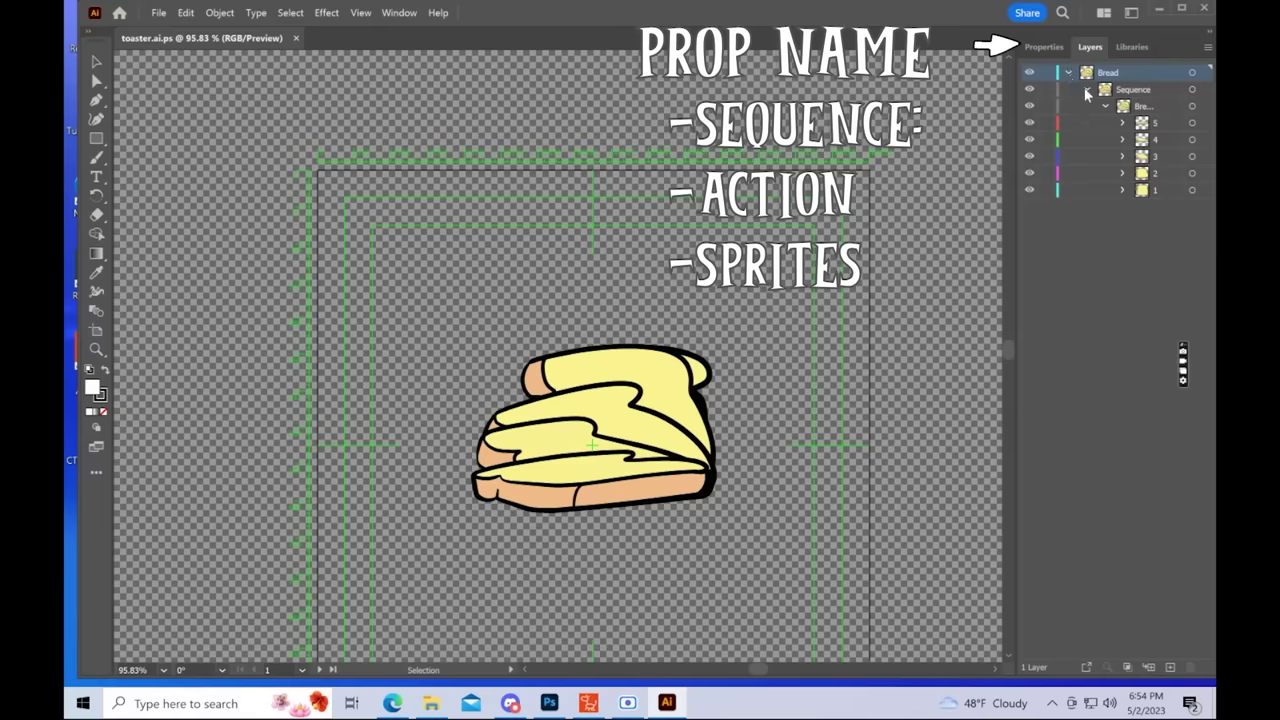
left_click(1085, 89)
left_click(1085, 89)
Rename the Sequence layer to 'Sequence:' and begin renaming the Bread sublayer beneath it
double_click(1133, 89)
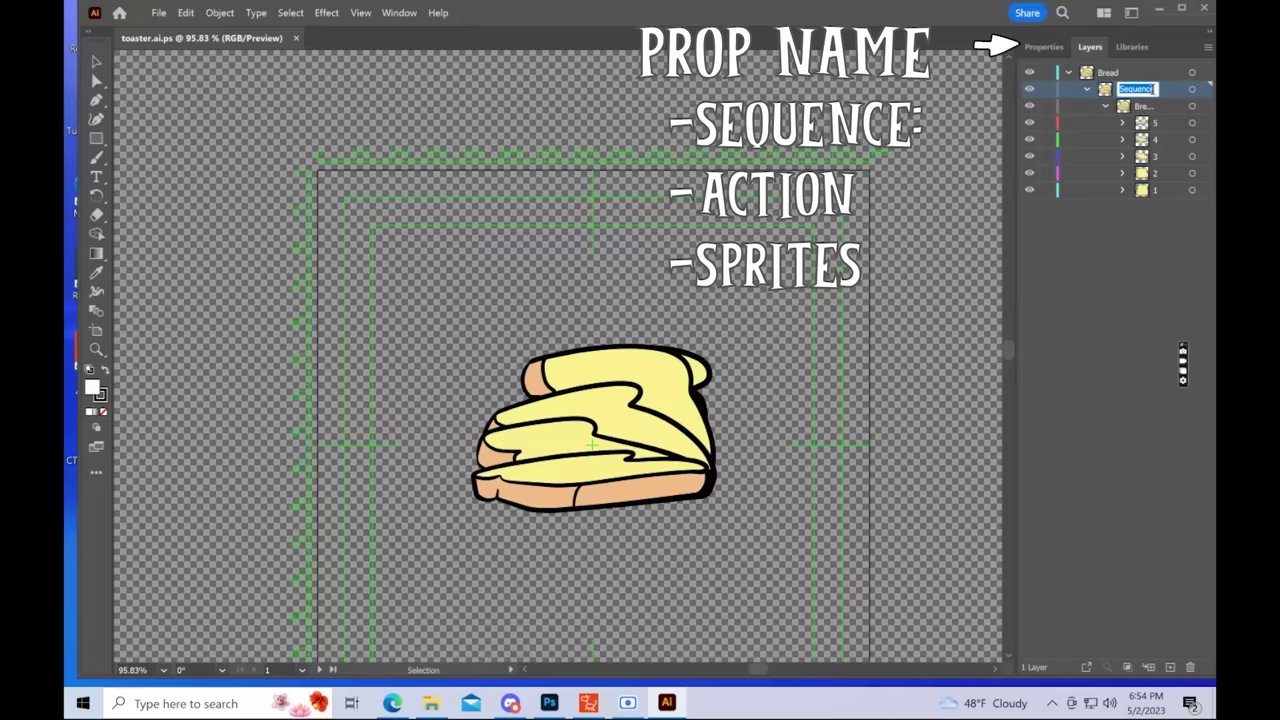
left_click(1155, 89)
type(":")
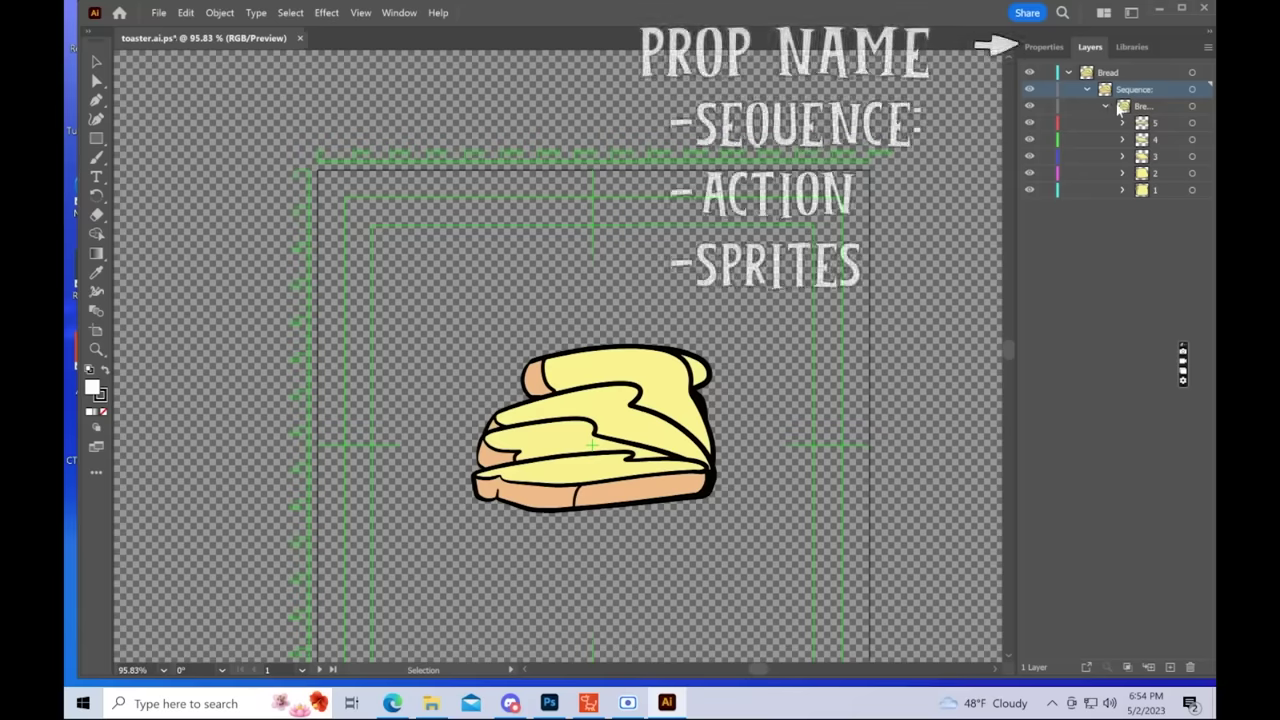
left_click(1145, 107)
double_click(1145, 107)
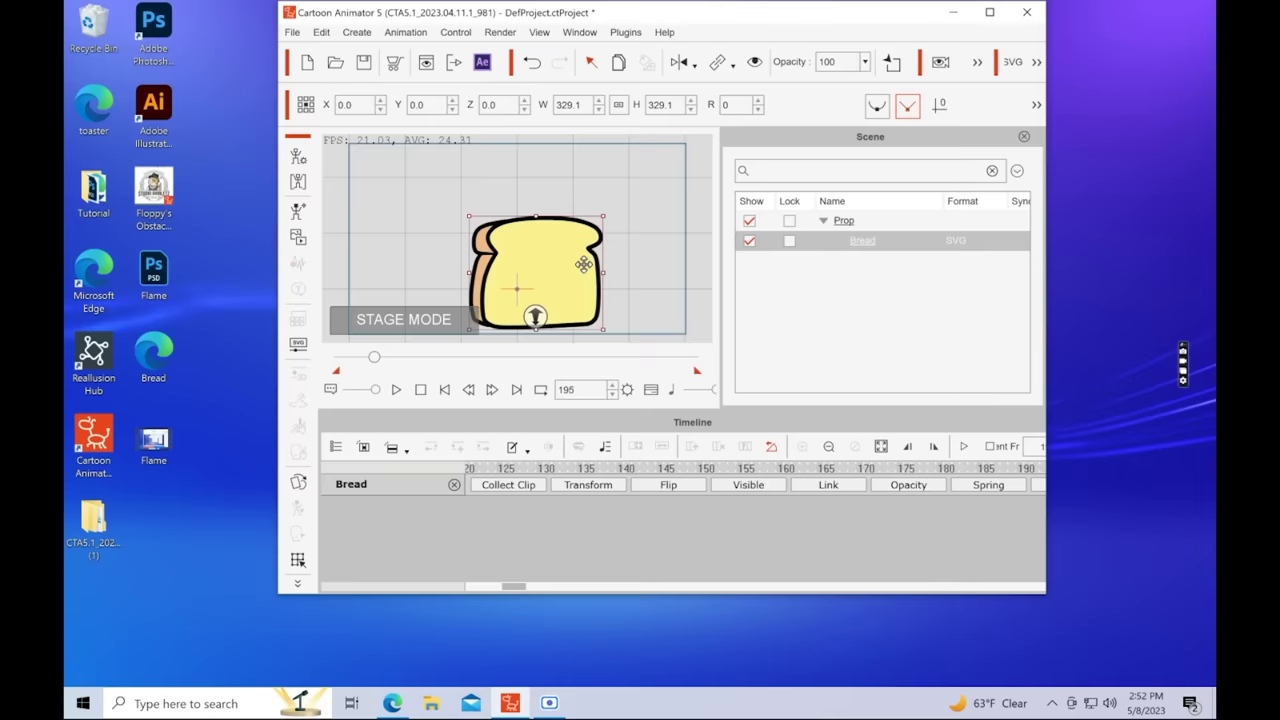
Apply the Bread_Falling action to the bread prop
right_click(588, 270)
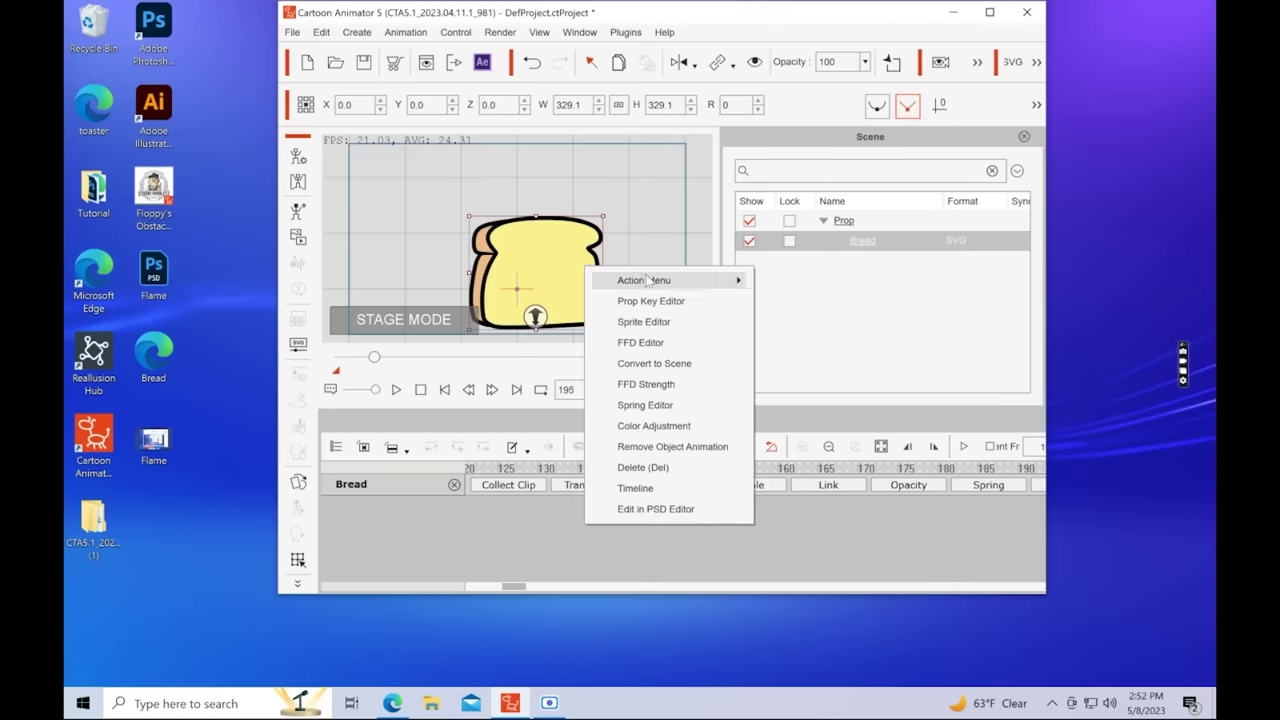
mouse_move(647, 281)
left_click(830, 302)
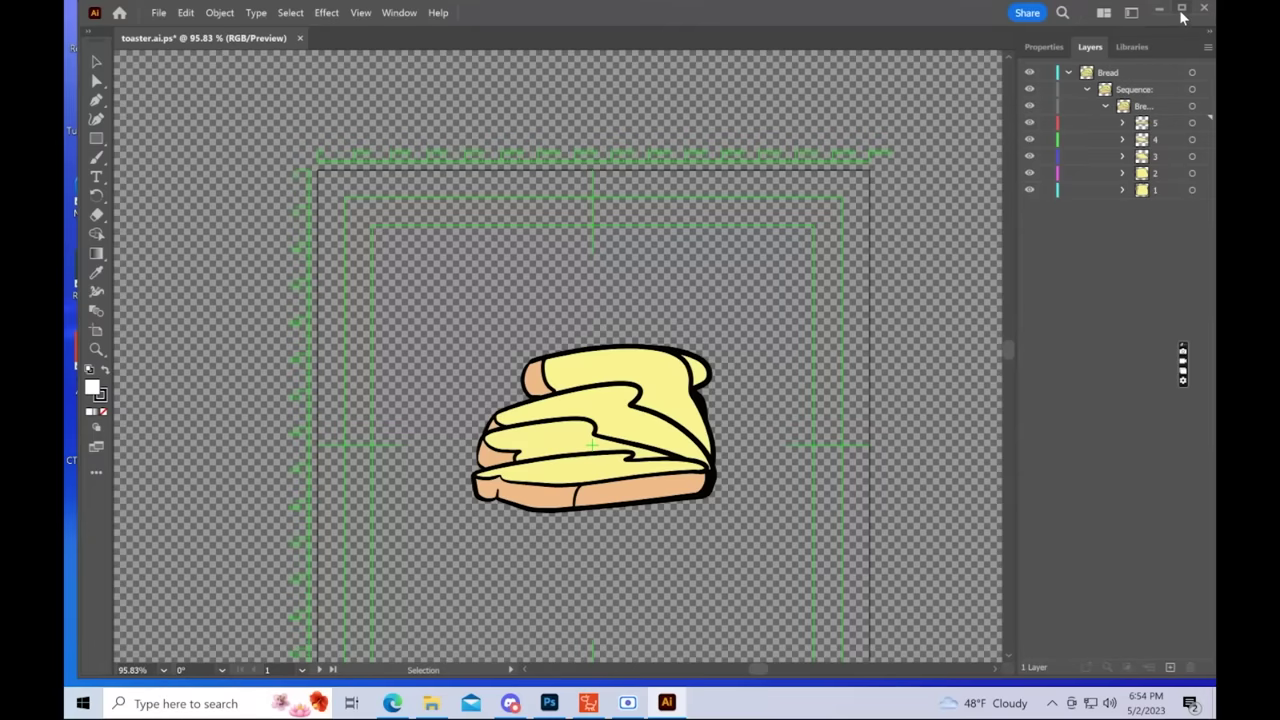
Maximize Illustrator and save the toaster file to the computer, bringing up the file type list
left_click(1182, 10)
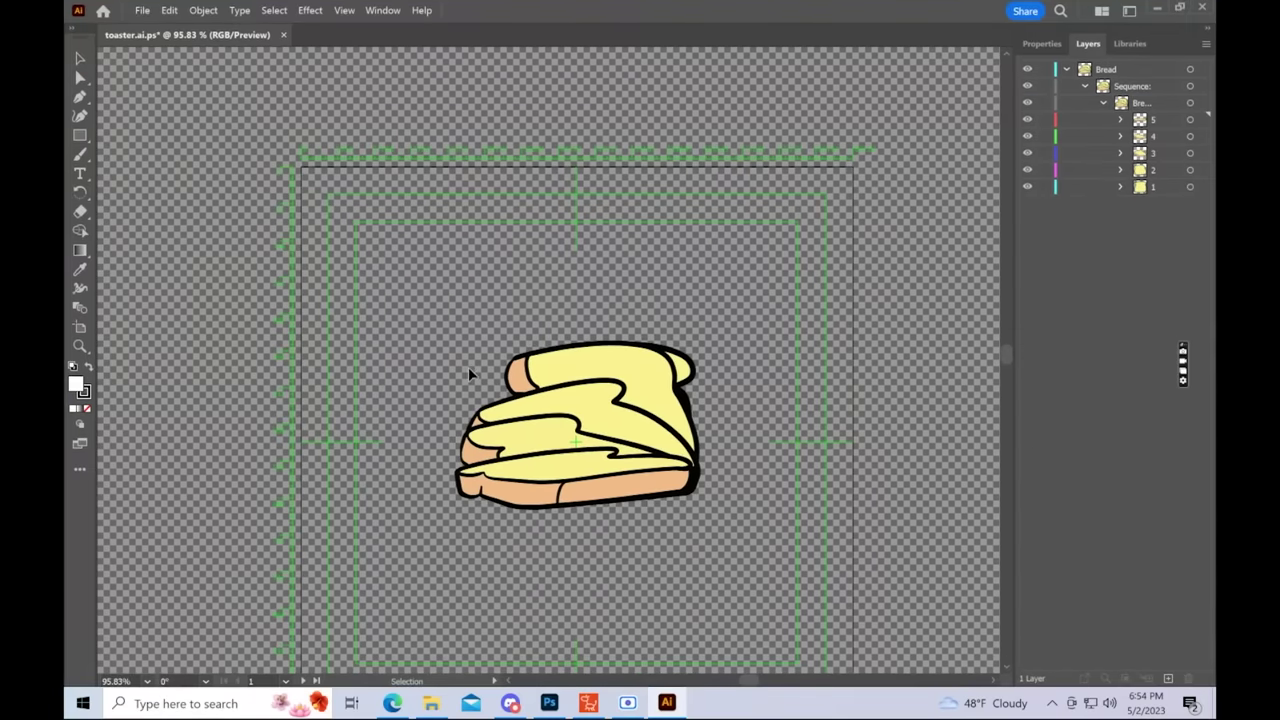
left_click(142, 10)
left_click(171, 153)
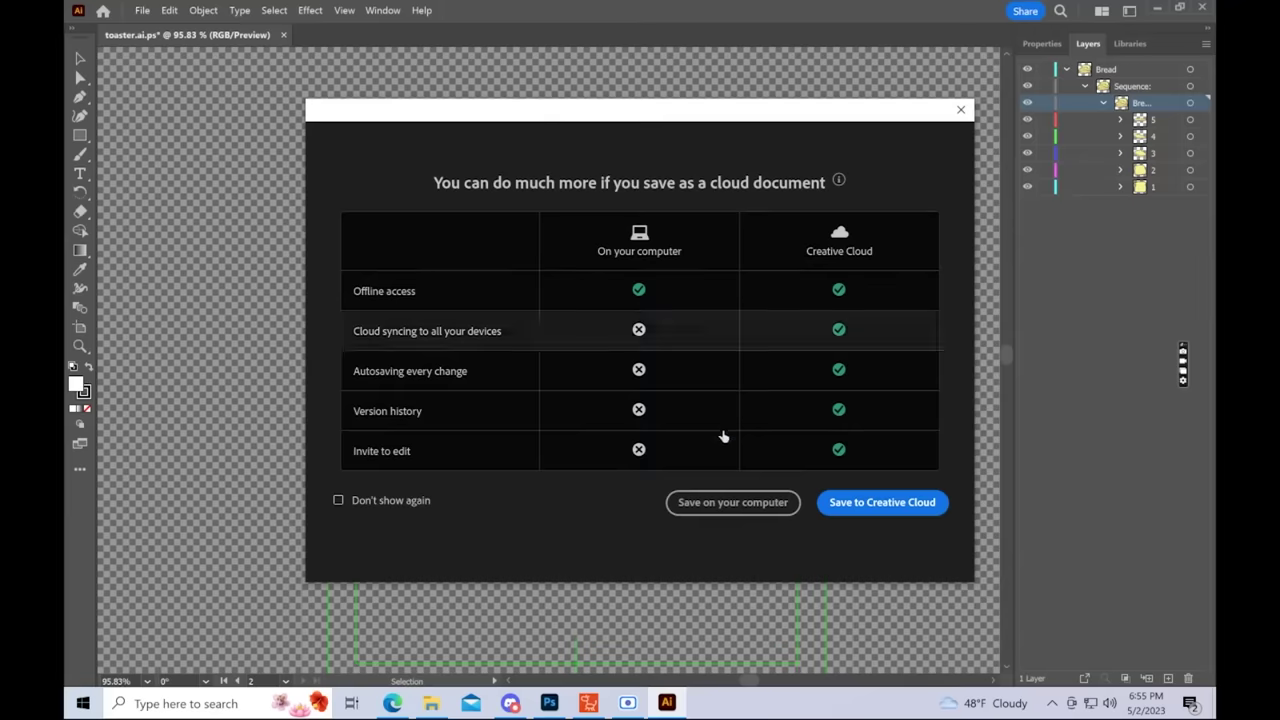
left_click(700, 502)
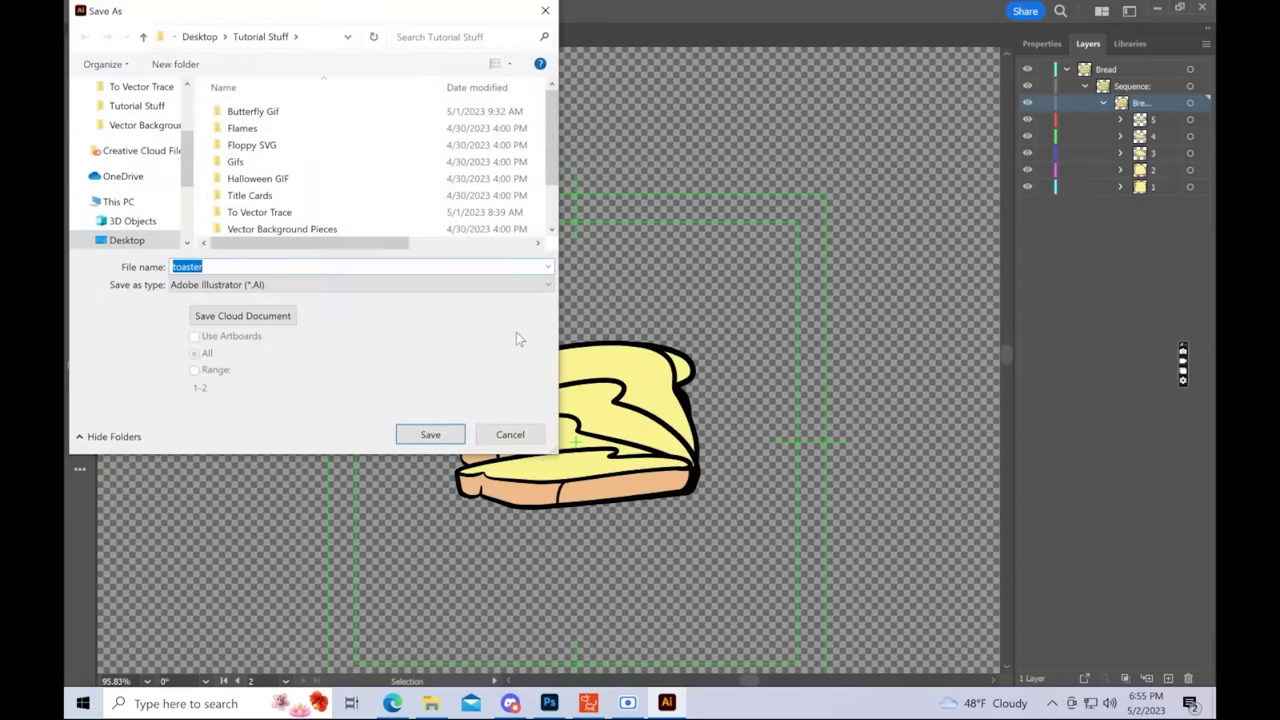
left_click(279, 288)
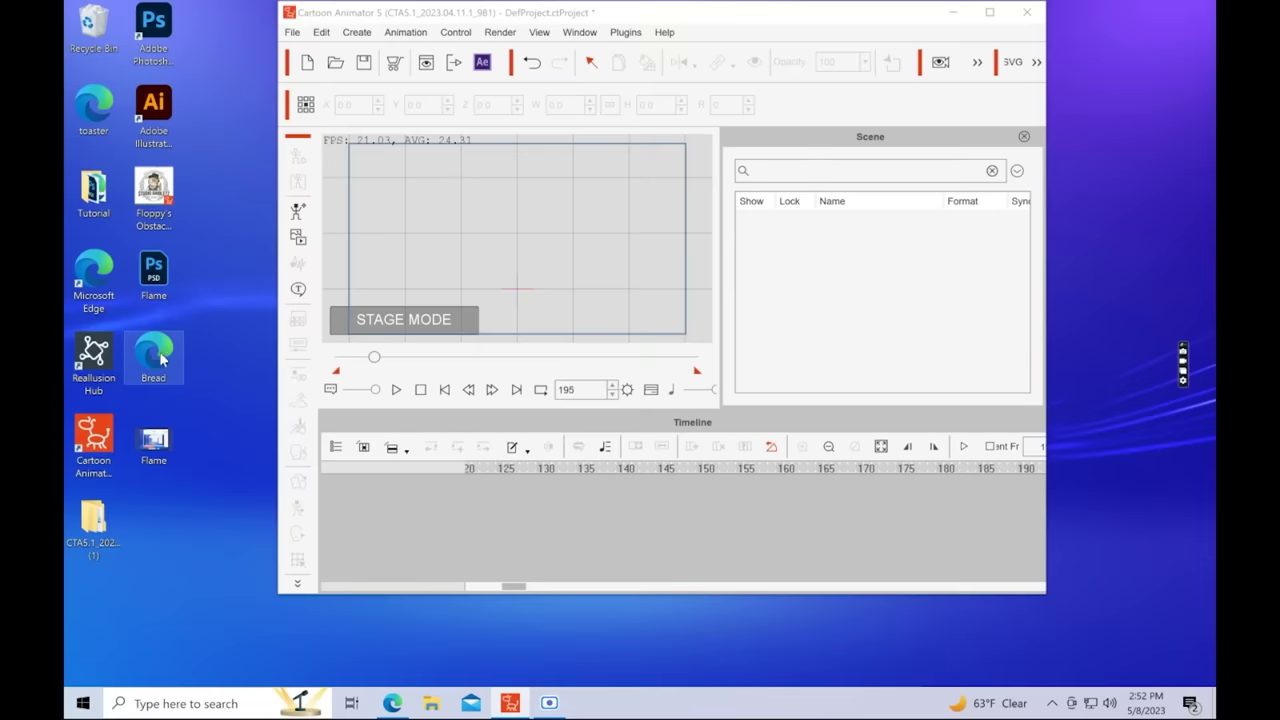
Bring the Bread file onto the stage as a prop, apply Bread_Falling, and play the fall
left_click_drag(153, 352, 528, 240)
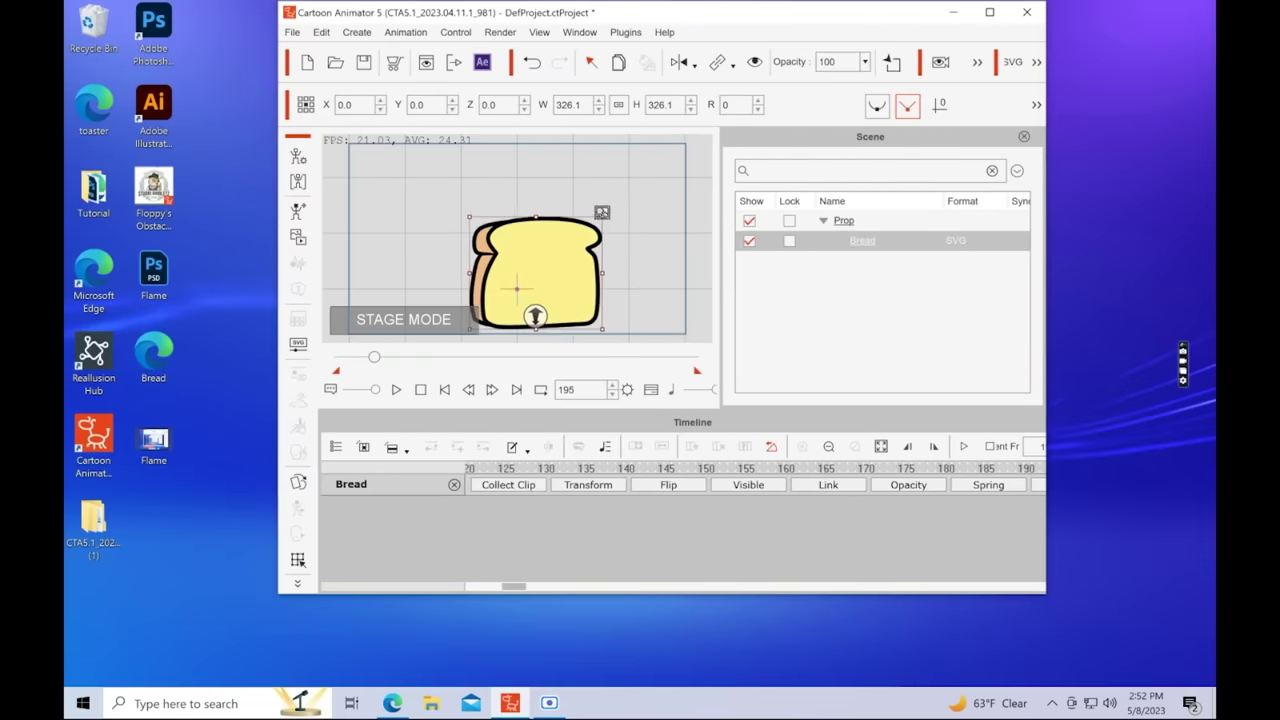
right_click(588, 268)
mouse_move(680, 280)
left_click(810, 301)
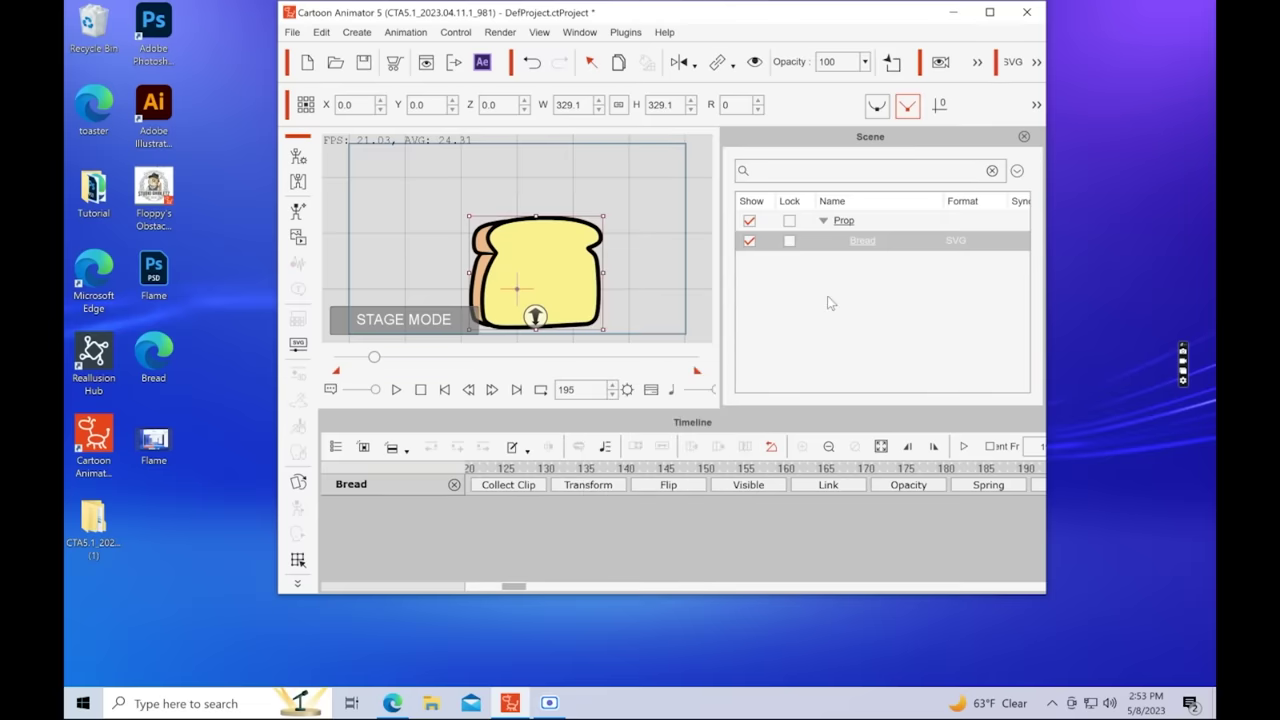
left_click(396, 389)
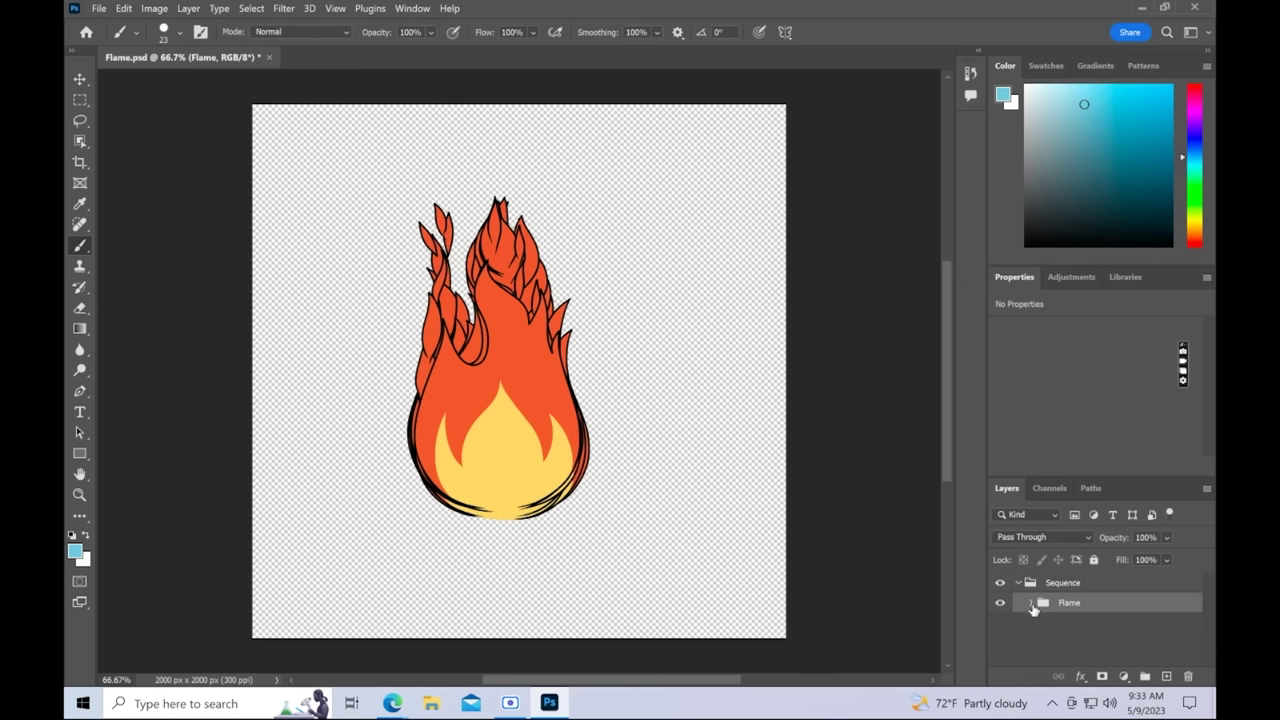
Expand the Flame group and scroll through its Flame1–Flame10 frame layers
left_click(1031, 603)
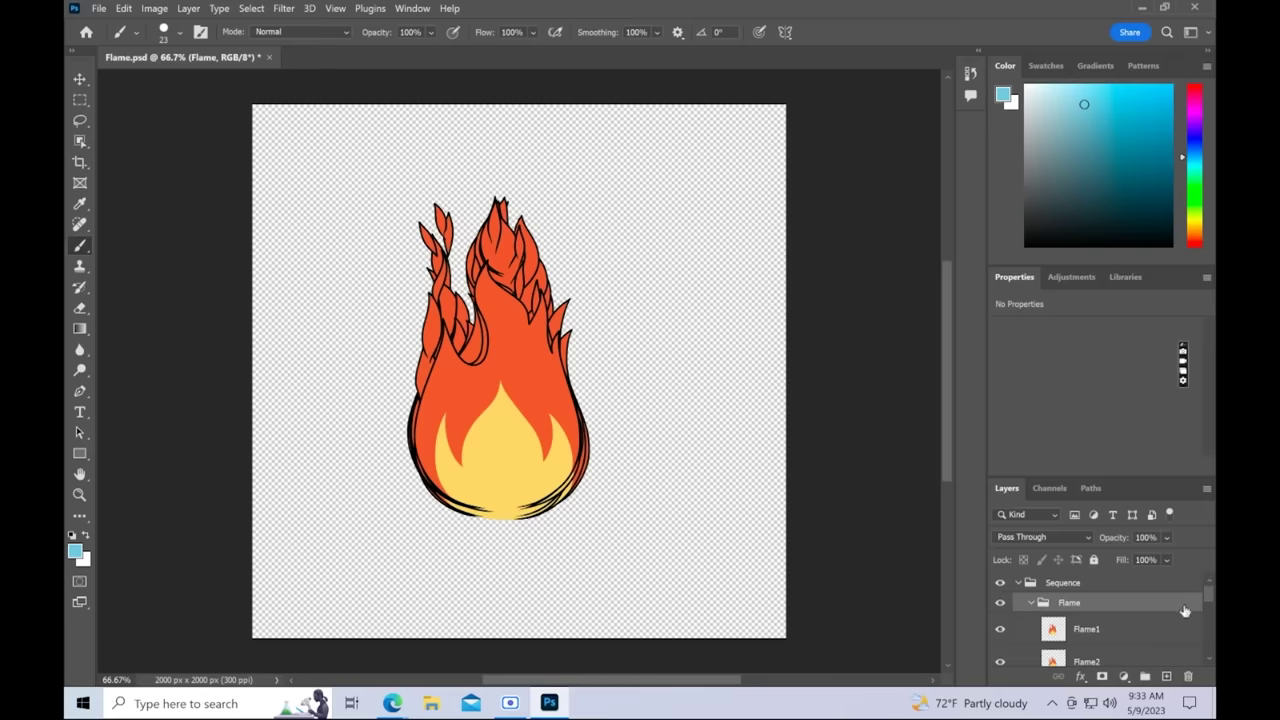
left_click_drag(1211, 594, 1212, 649)
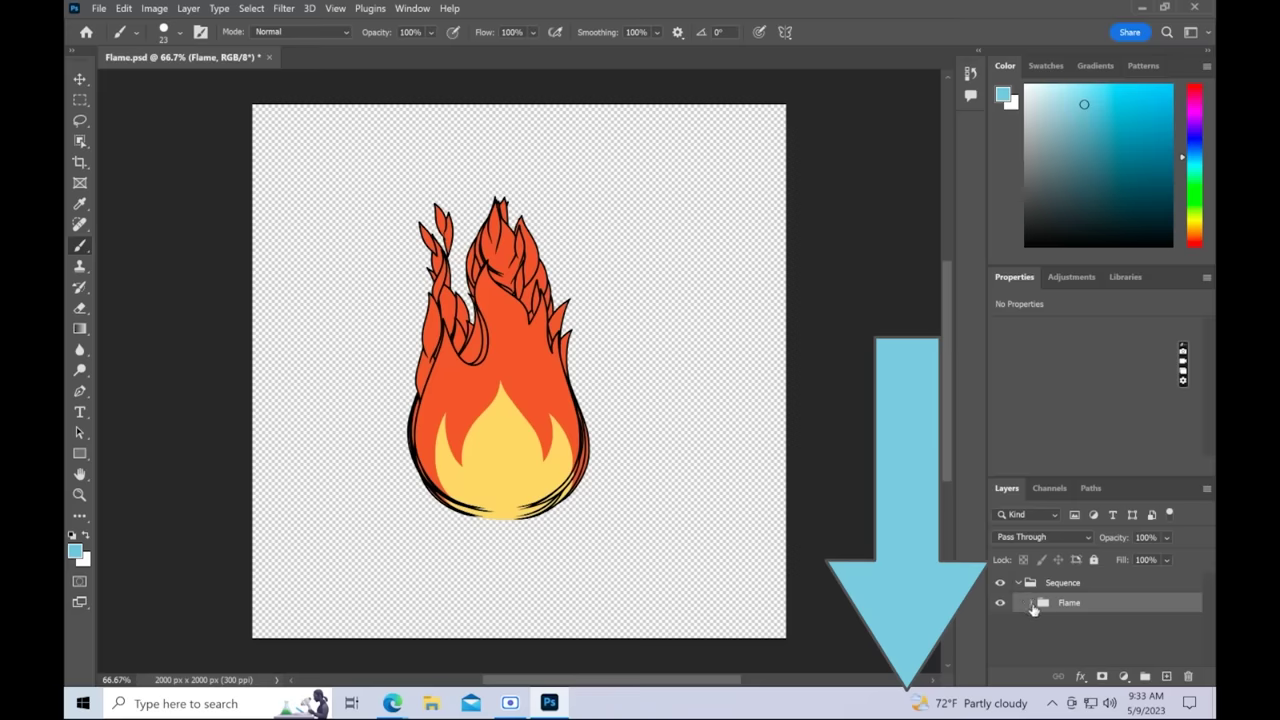
left_click(1031, 604)
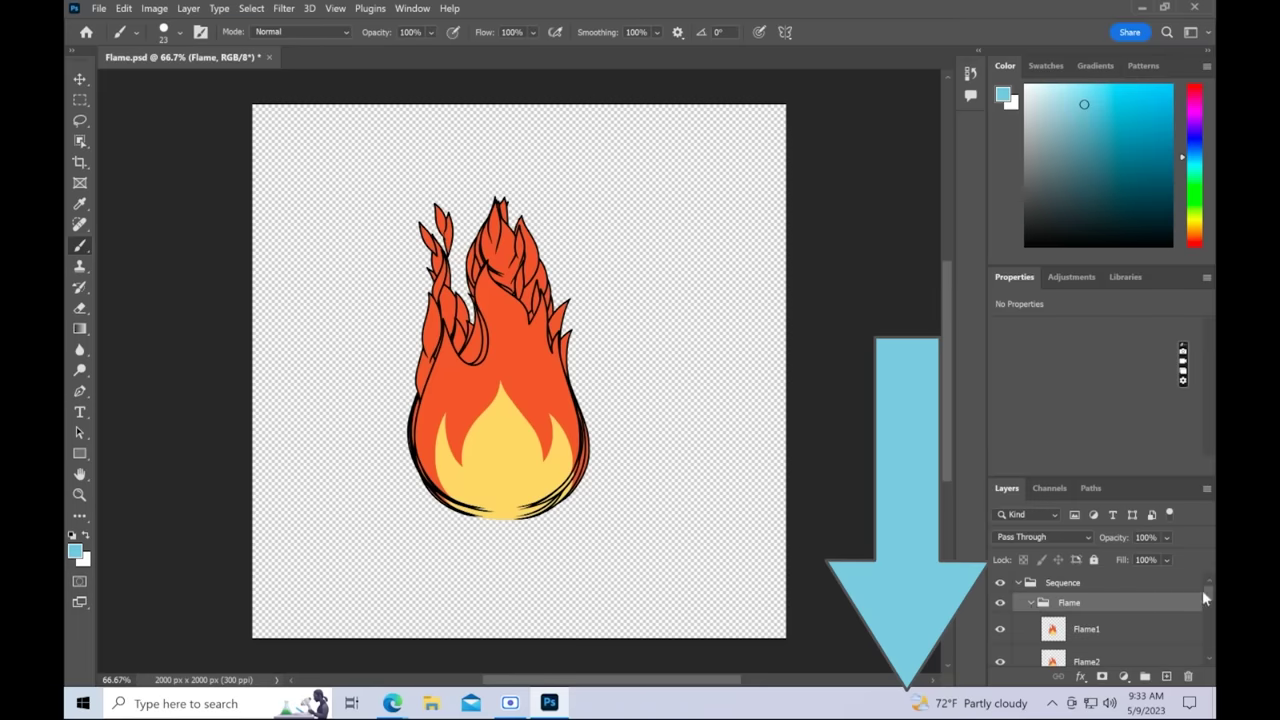
left_click_drag(1210, 594, 1210, 655)
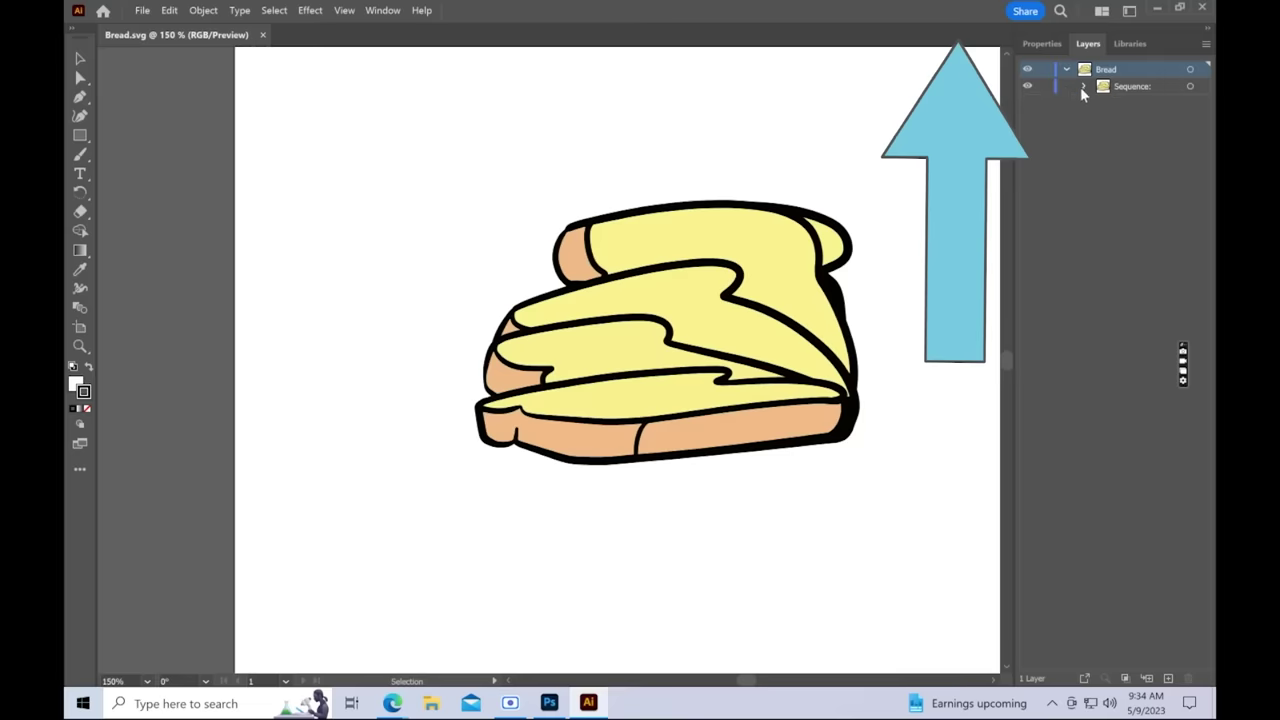
Expand the Sequence layer and its bread group to reveal sublayers 1–5
left_click(1082, 87)
left_click(1103, 104)
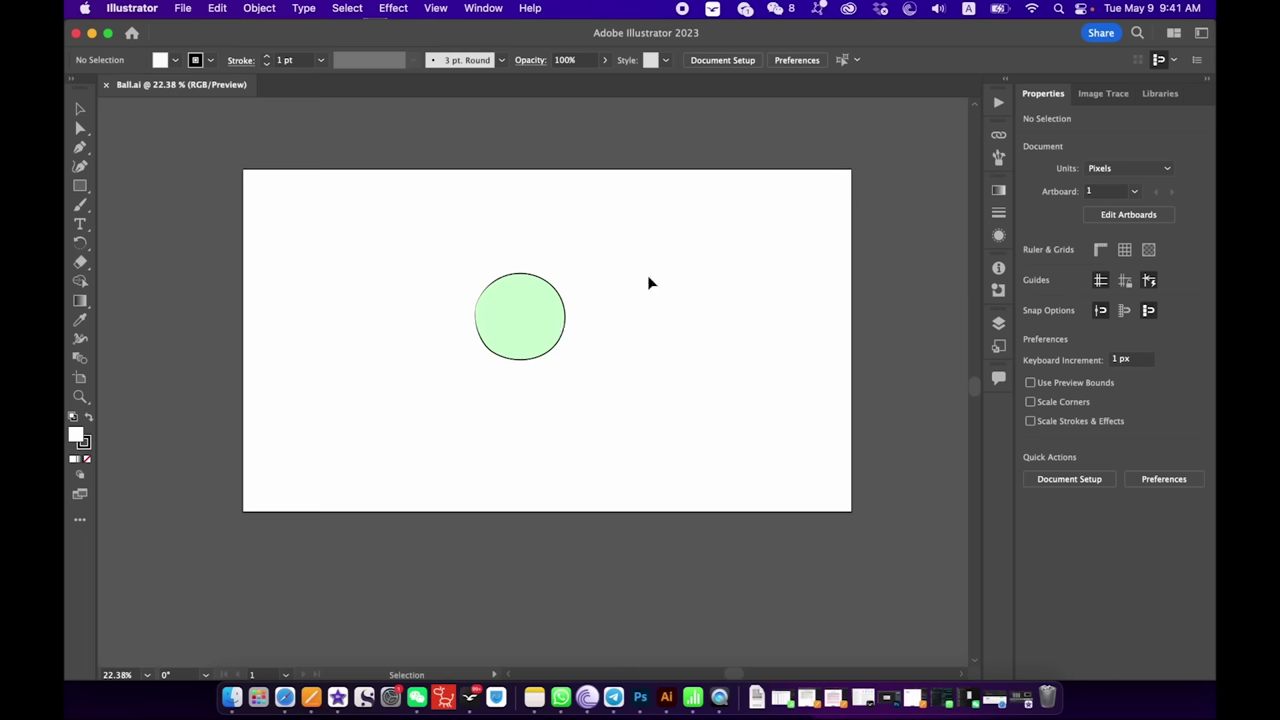
Try the last variable width profile on the green circle's outline and preview it
left_click(526, 331)
left_click(709, 286)
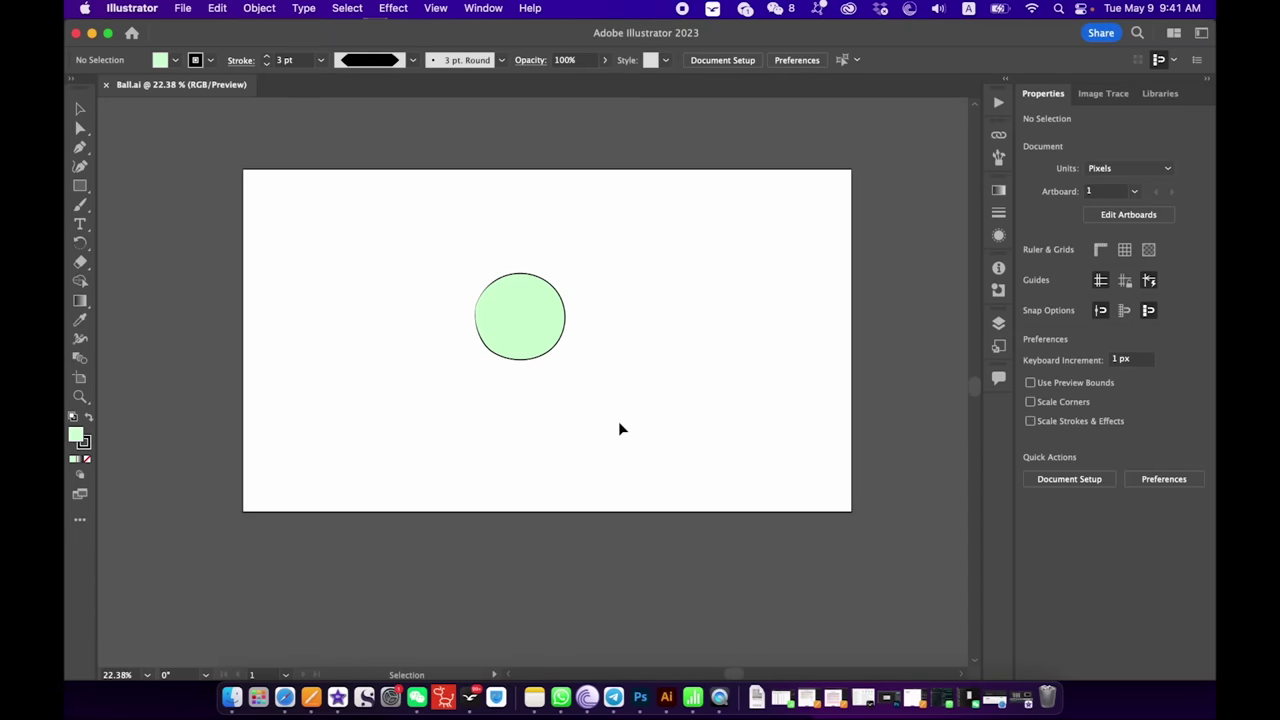
left_click(535, 330)
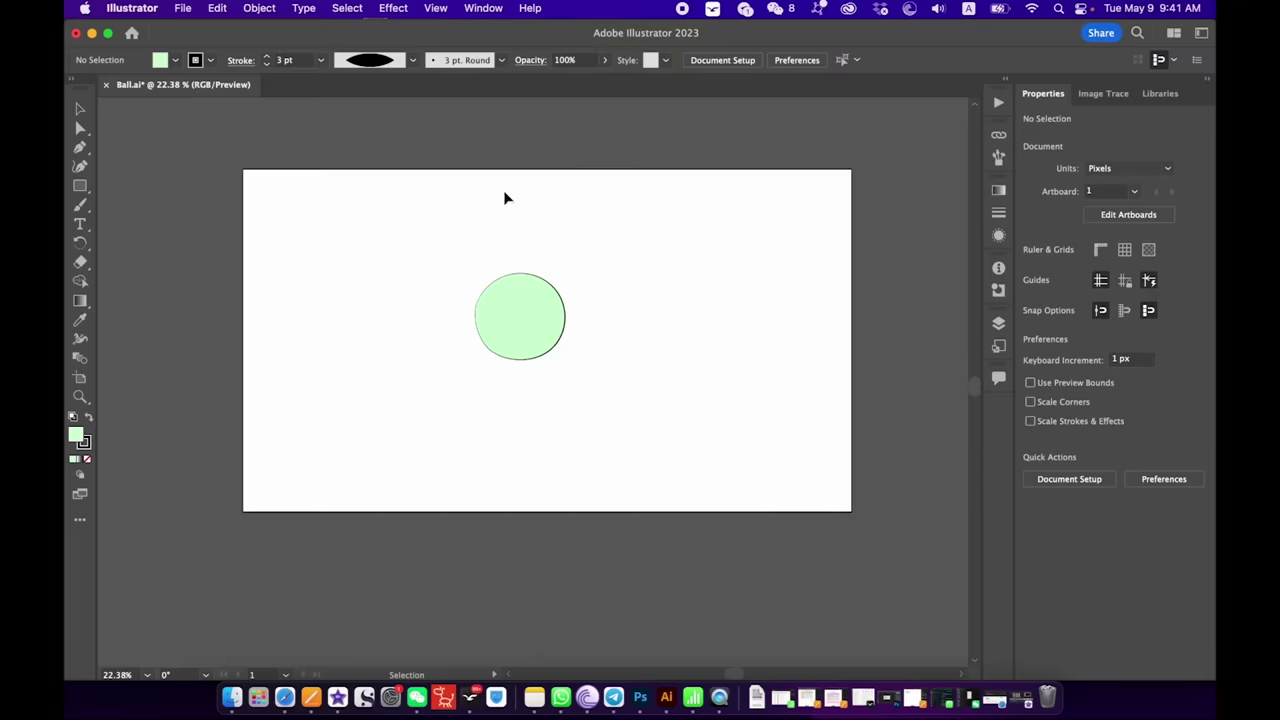
left_click(543, 309)
left_click(408, 62)
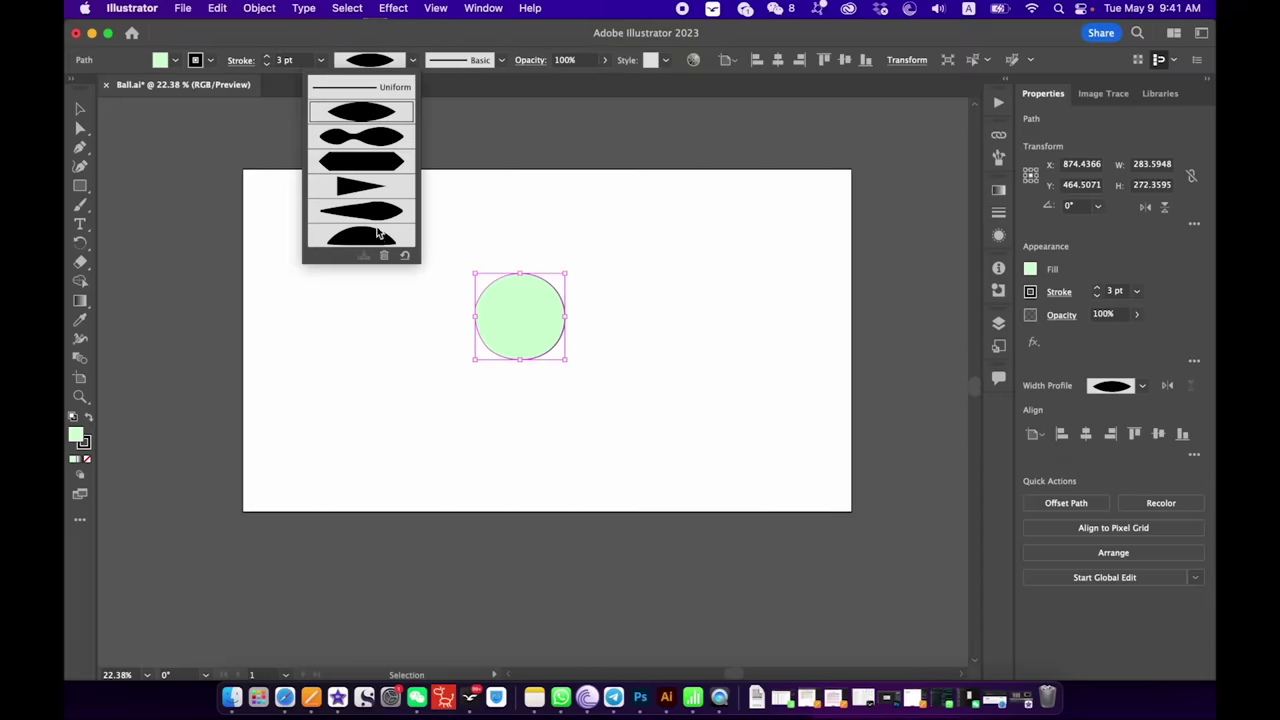
left_click(378, 233)
left_click(531, 229)
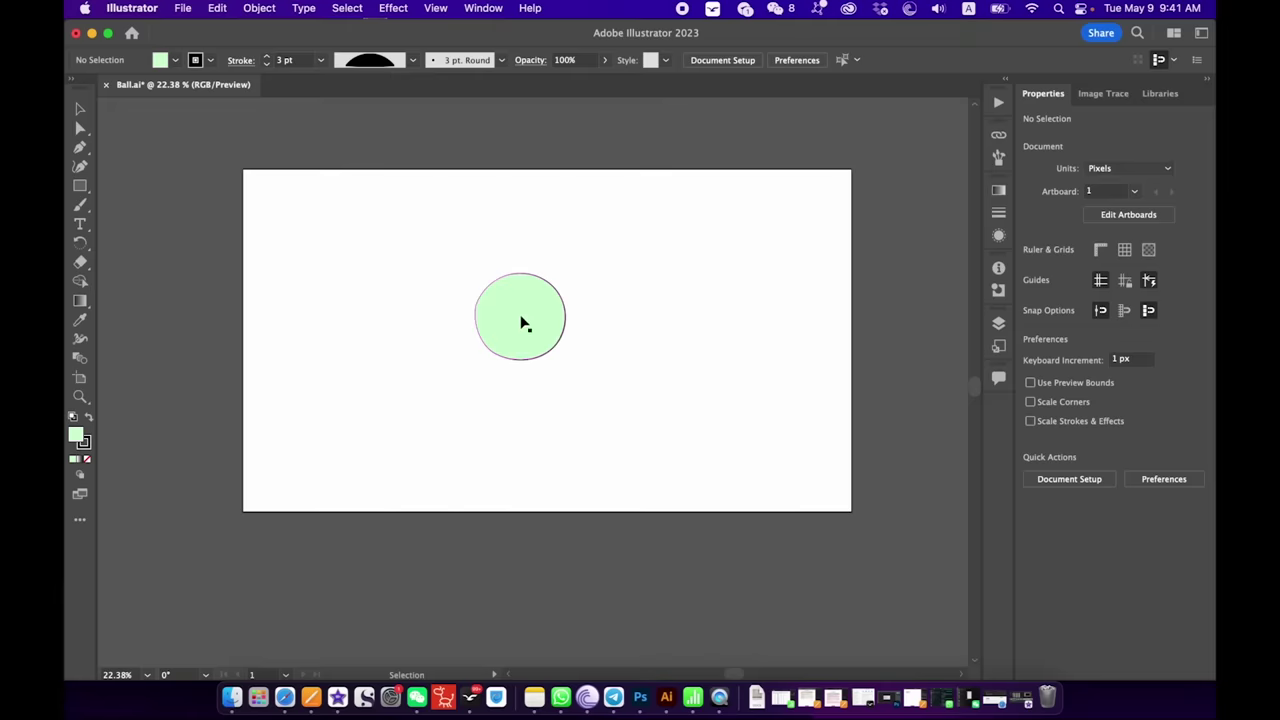
Switch the circle's outline to the two-lobed width profile and preview the result
left_click(522, 322)
left_click(412, 60)
left_click(375, 141)
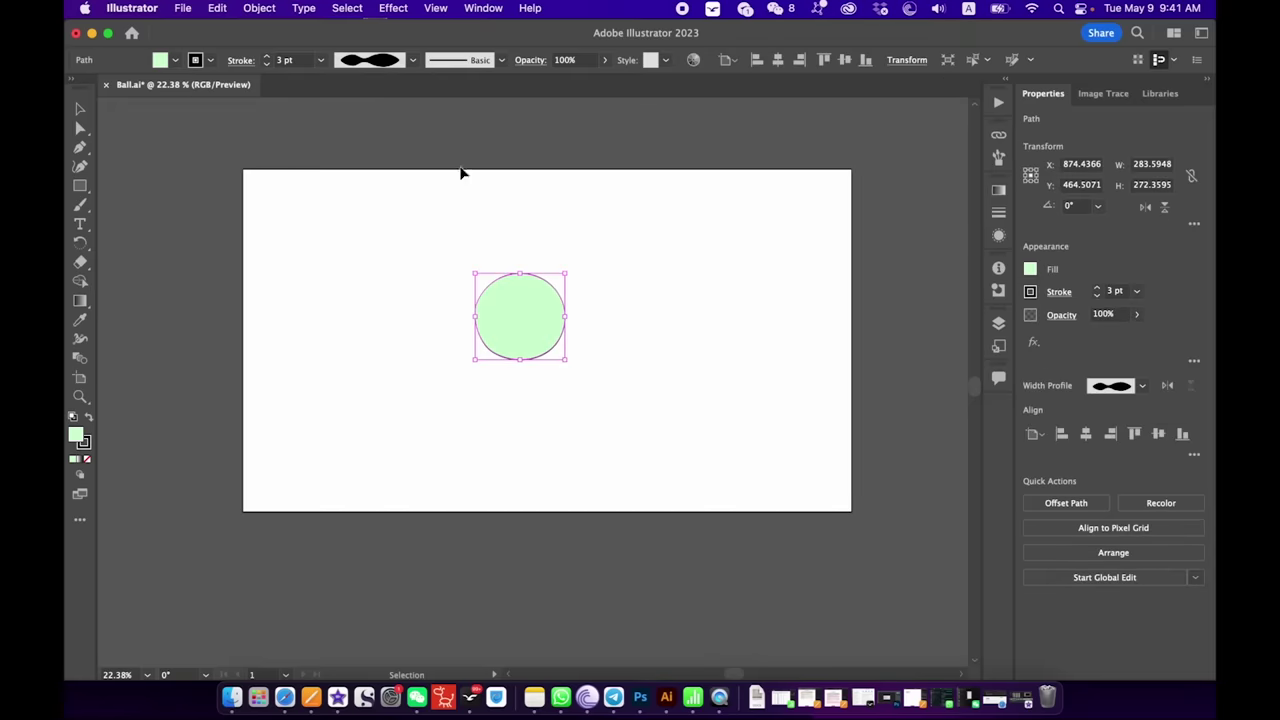
left_click(556, 207)
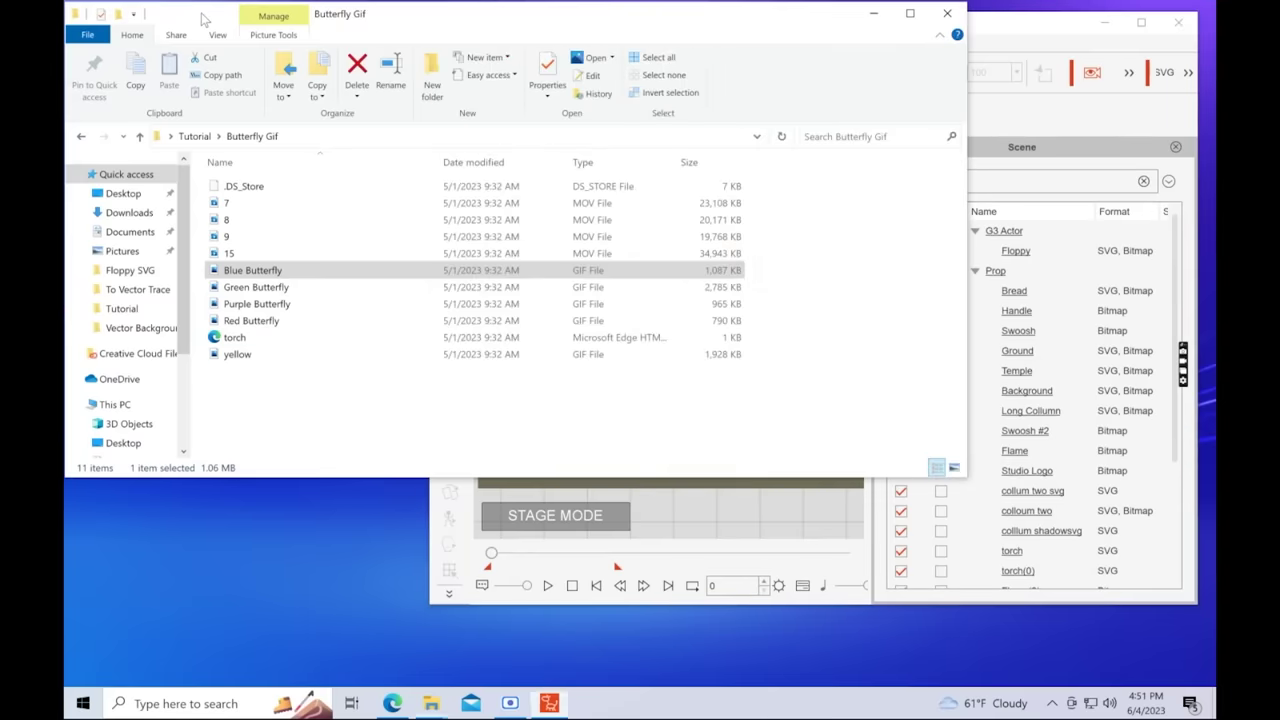
Import Blue Butterfly.gif as a prop with loop count 2 and maximize the window
mouse_move(253, 270)
left_mouse_down()
mouse_move(255, 322)
mouse_move(258, 283)
left_mouse_up()
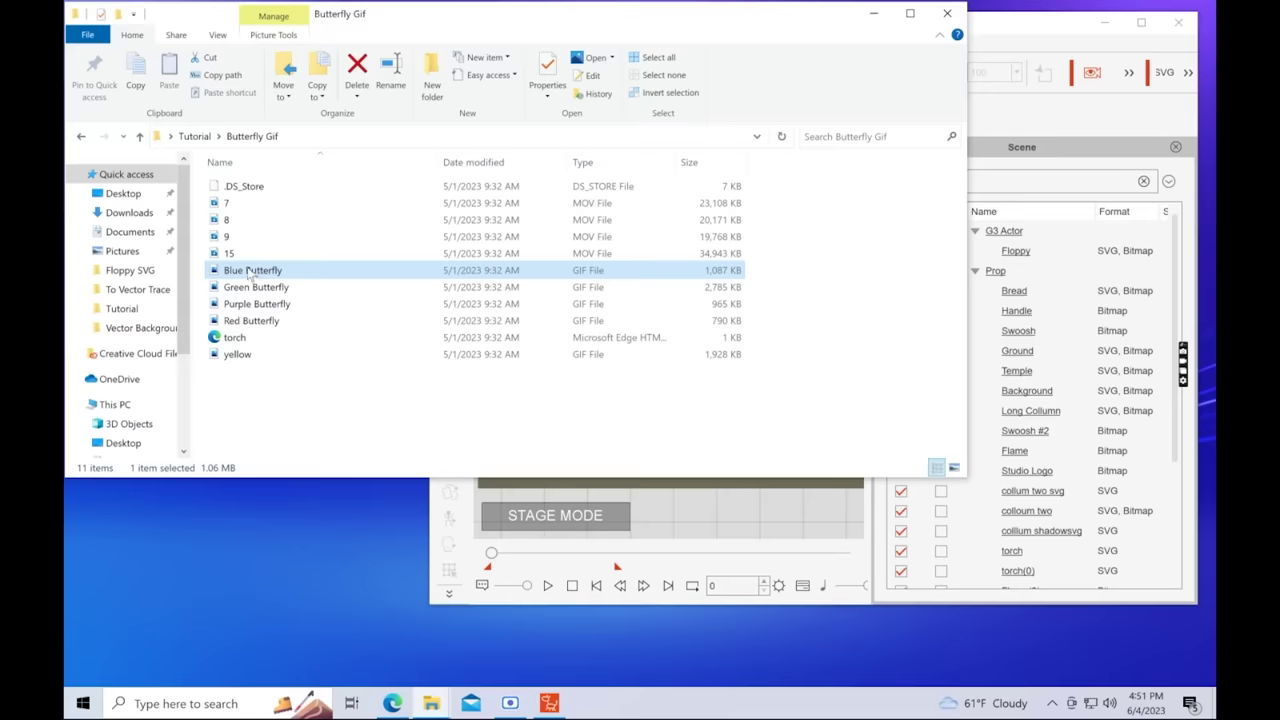
left_click_drag(252, 272, 582, 322)
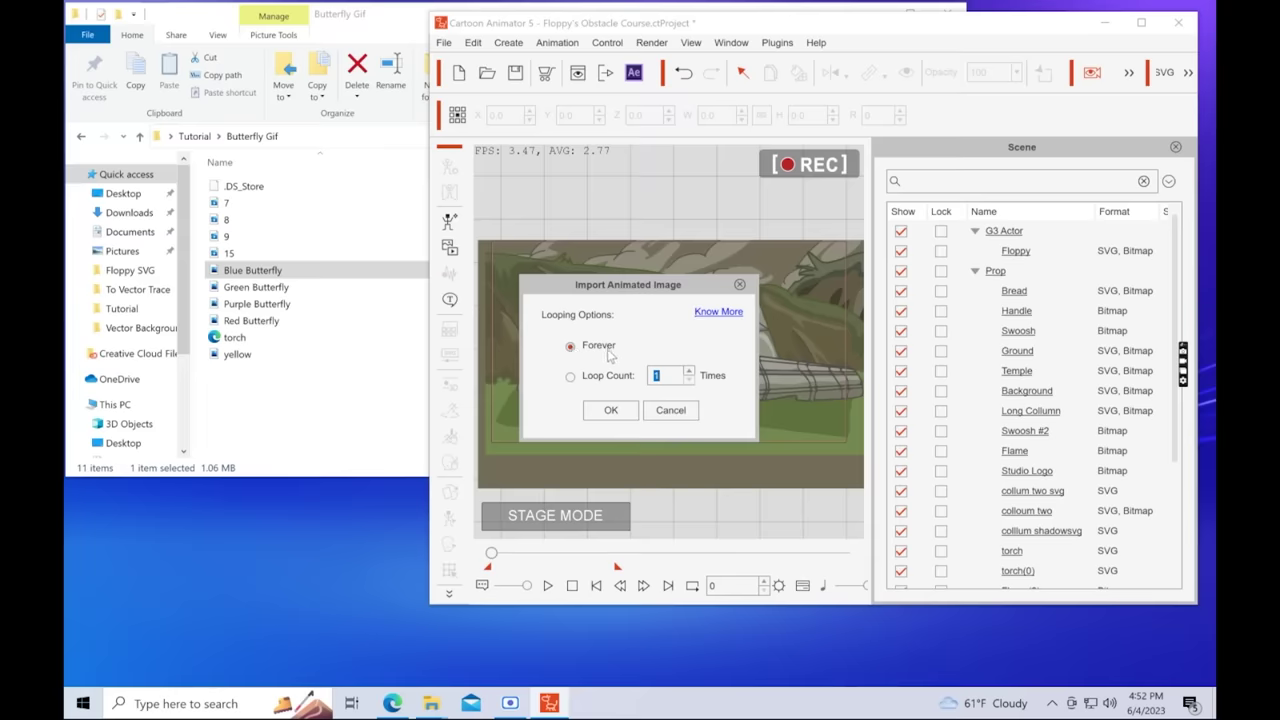
left_click(688, 370)
left_click(615, 411)
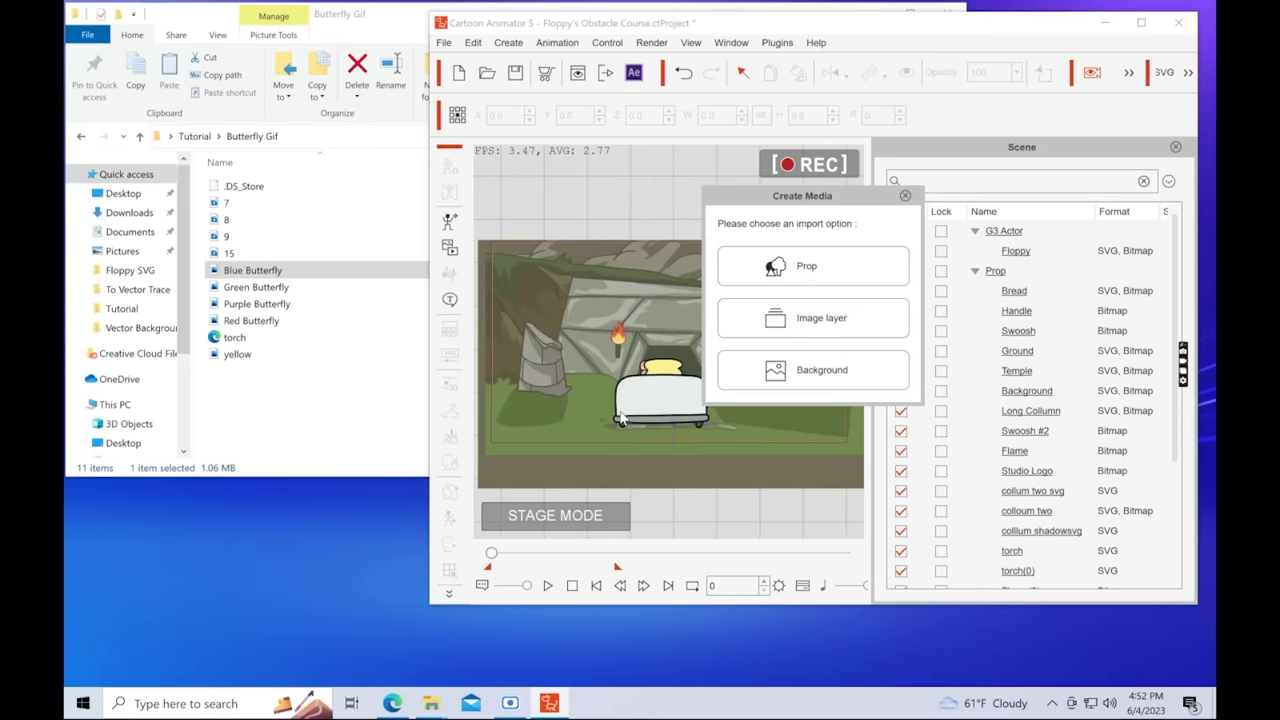
left_click(775, 283)
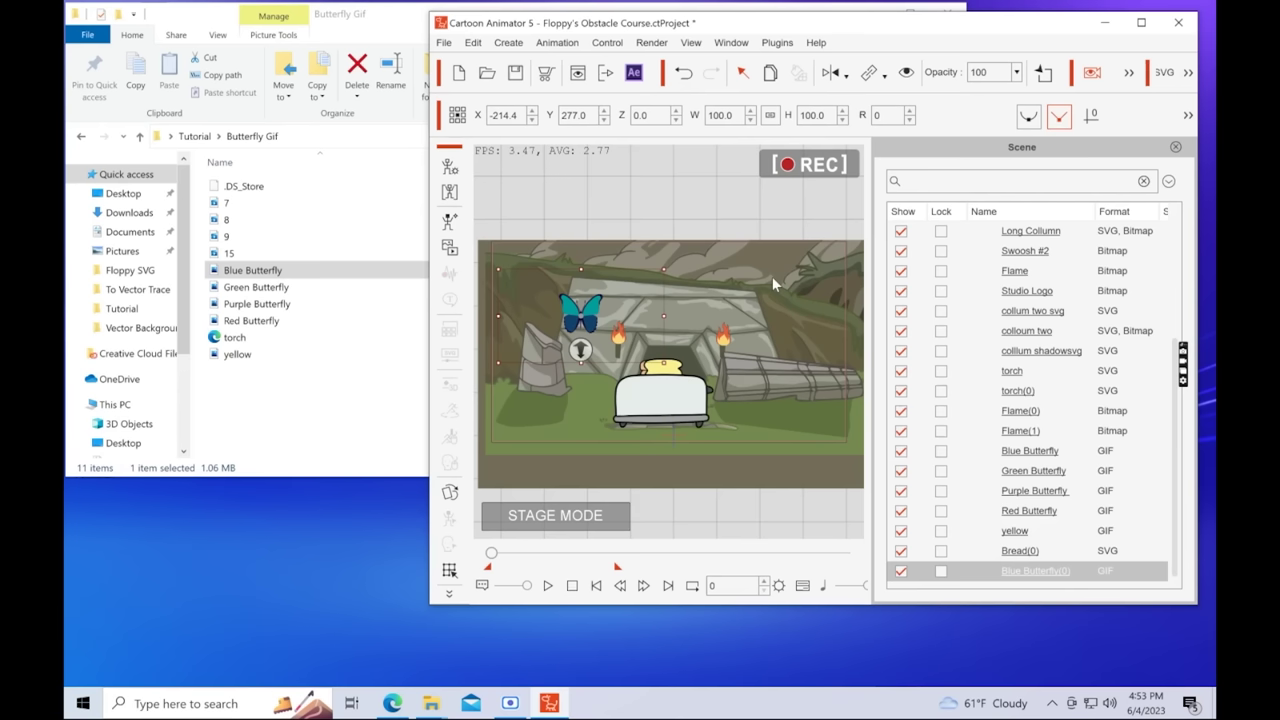
left_click(1141, 22)
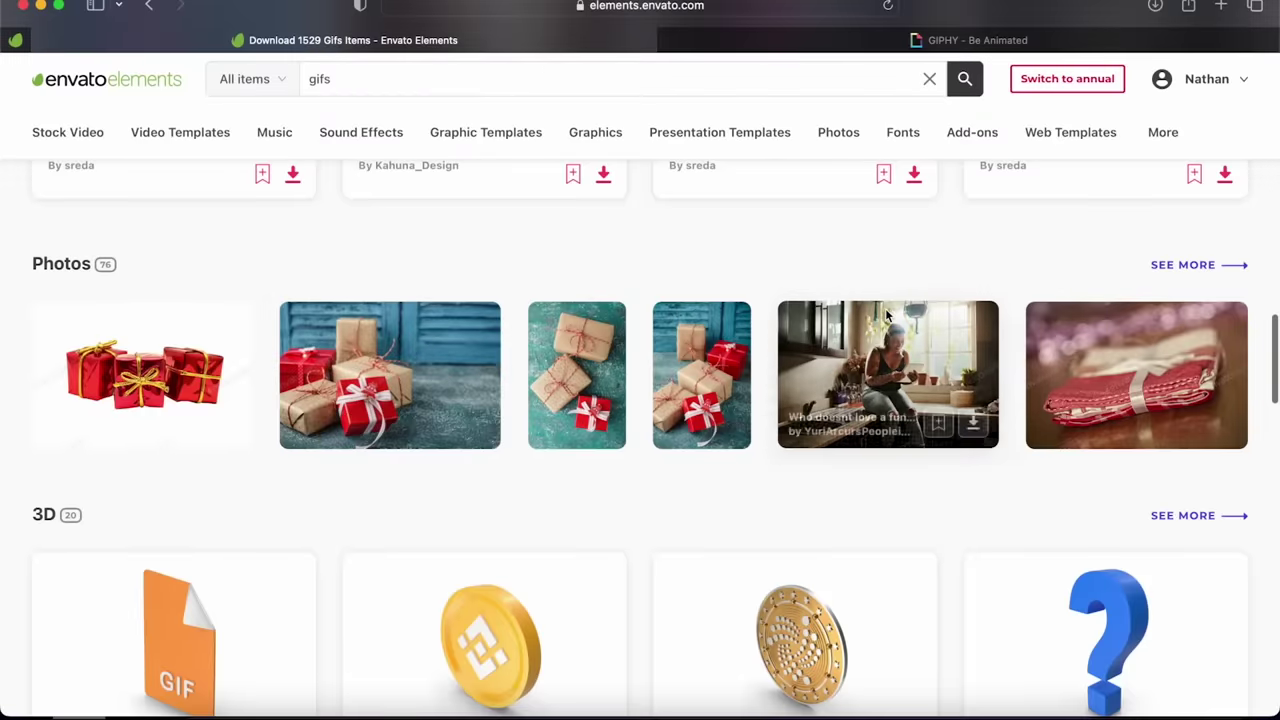
Browse the Envato Elements gif results, then switch to GIPHY and scroll its results
scroll(885, 314, "down", 2)
scroll(885, 314, "up", 3)
scroll(885, 316, "up", 10)
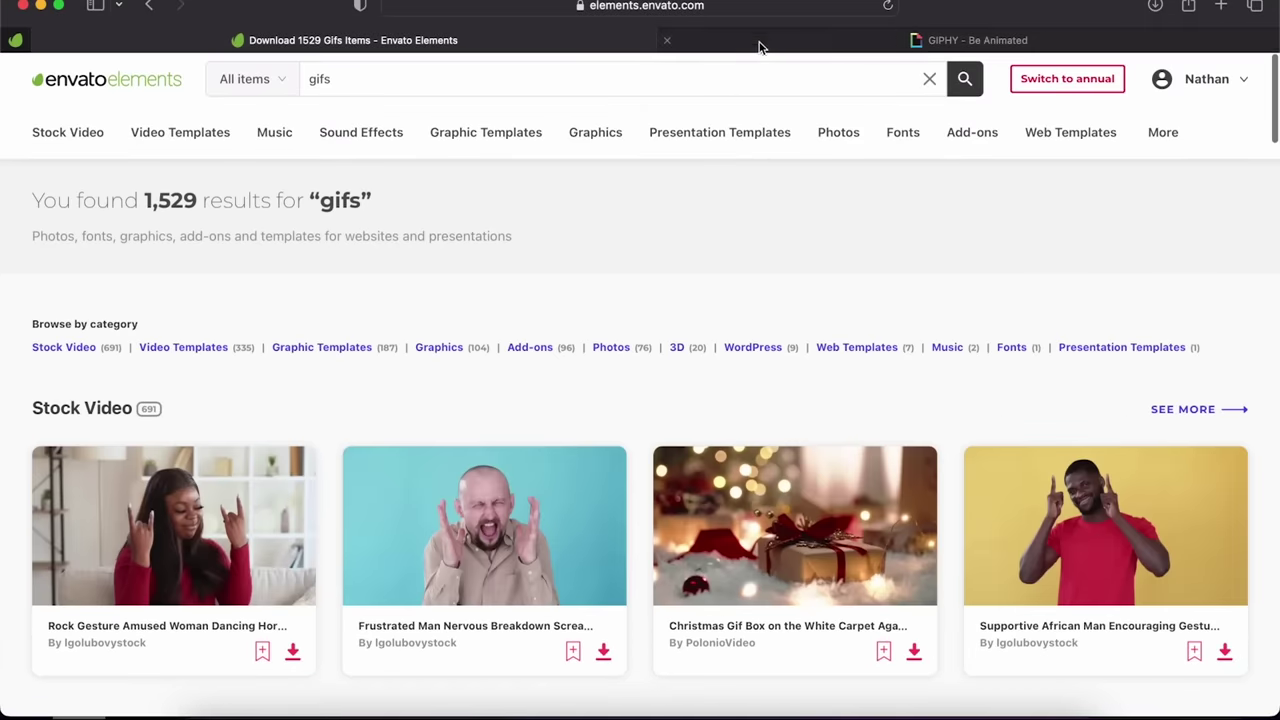
left_click(760, 44)
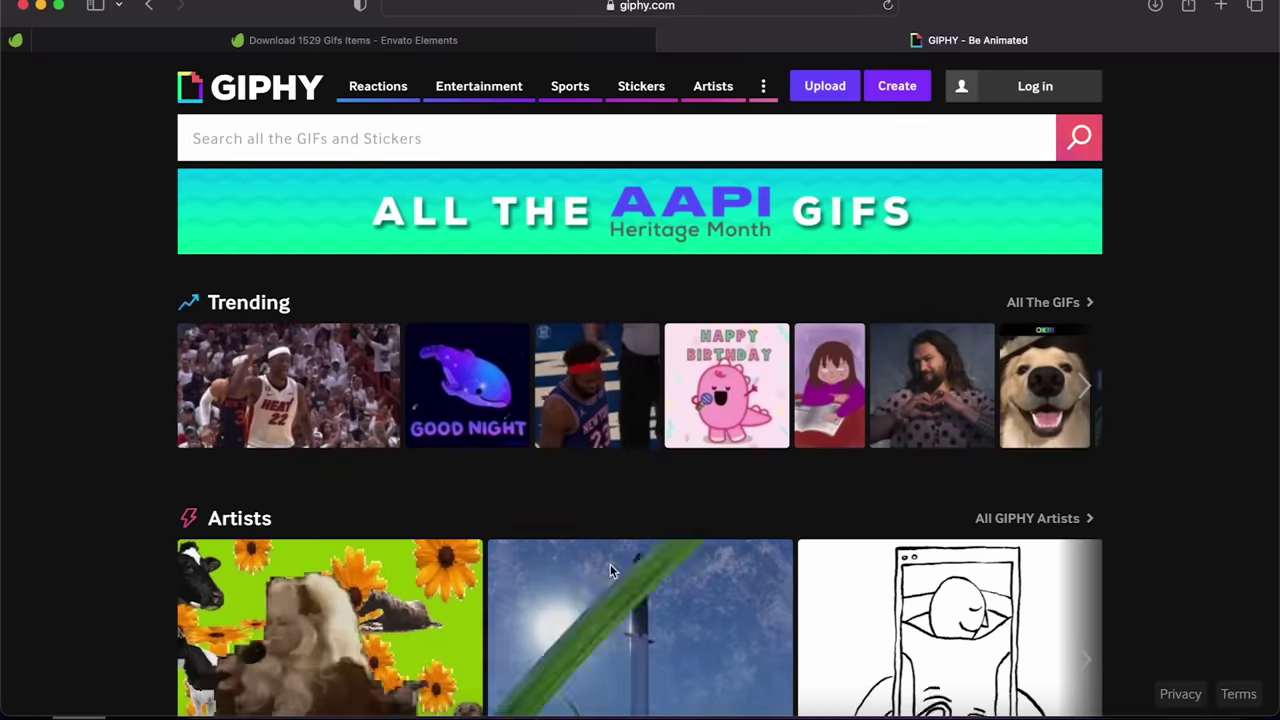
scroll(680, 526, "down", 8)
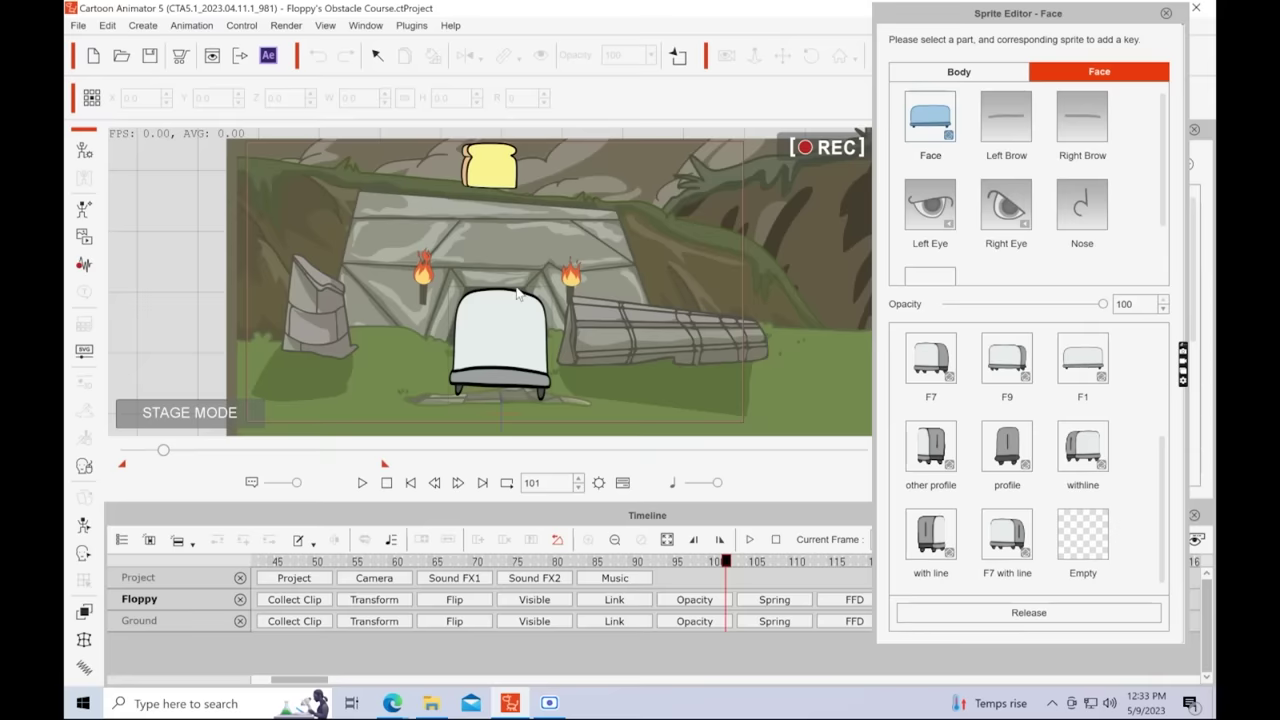
Step between frames 91 and 100 to review Floppy's sprites, then jump to frame 275
key("comma")
key("comma")
key("comma")
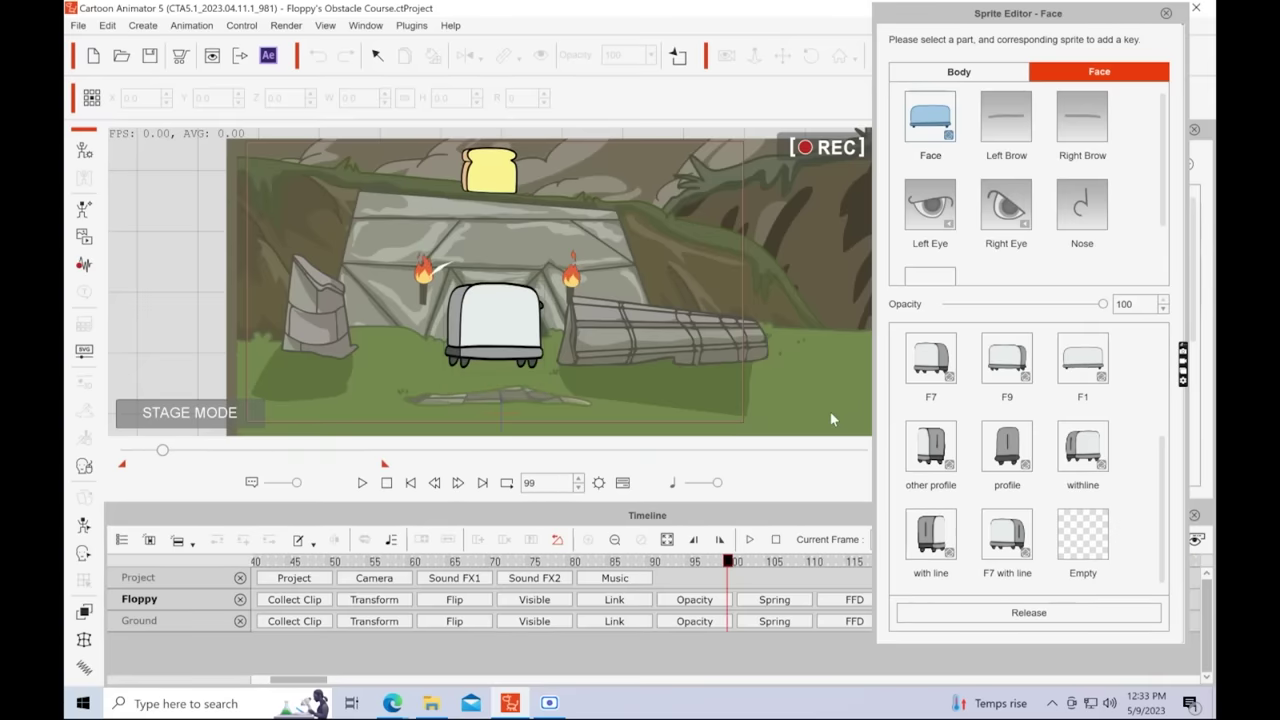
key("comma")
key("comma")
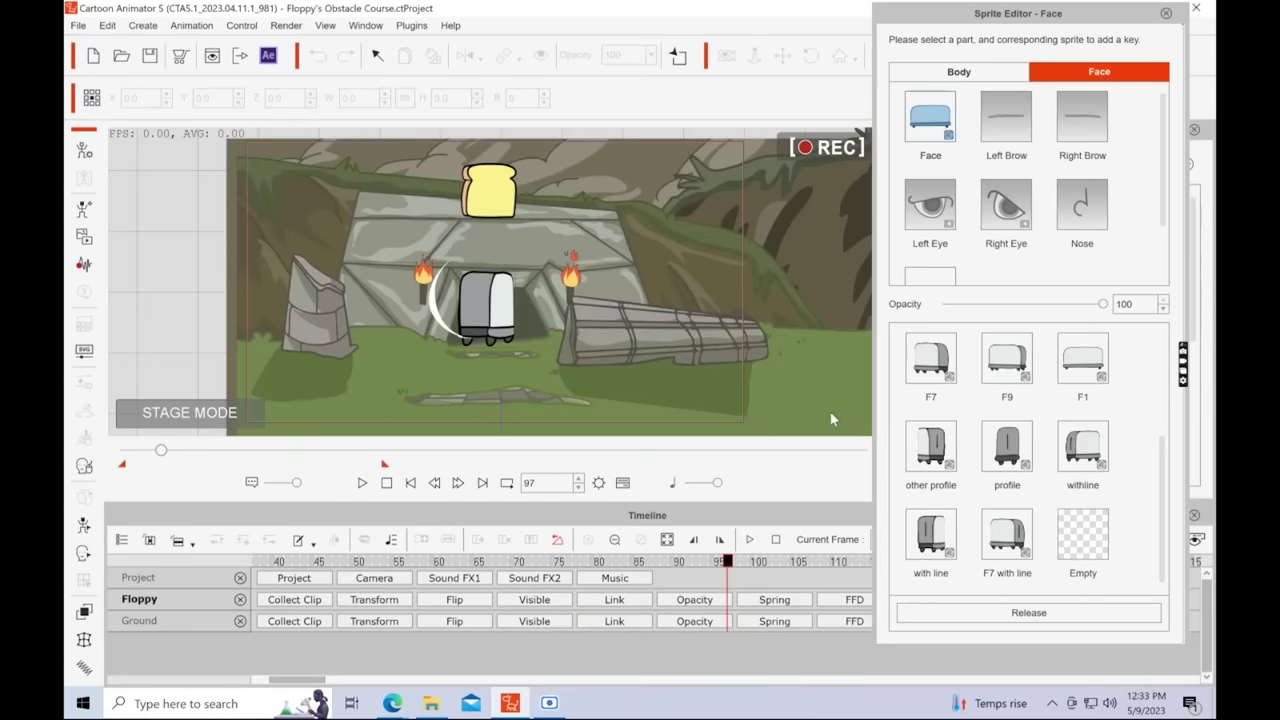
key("comma")
key("comma")
key("comma")
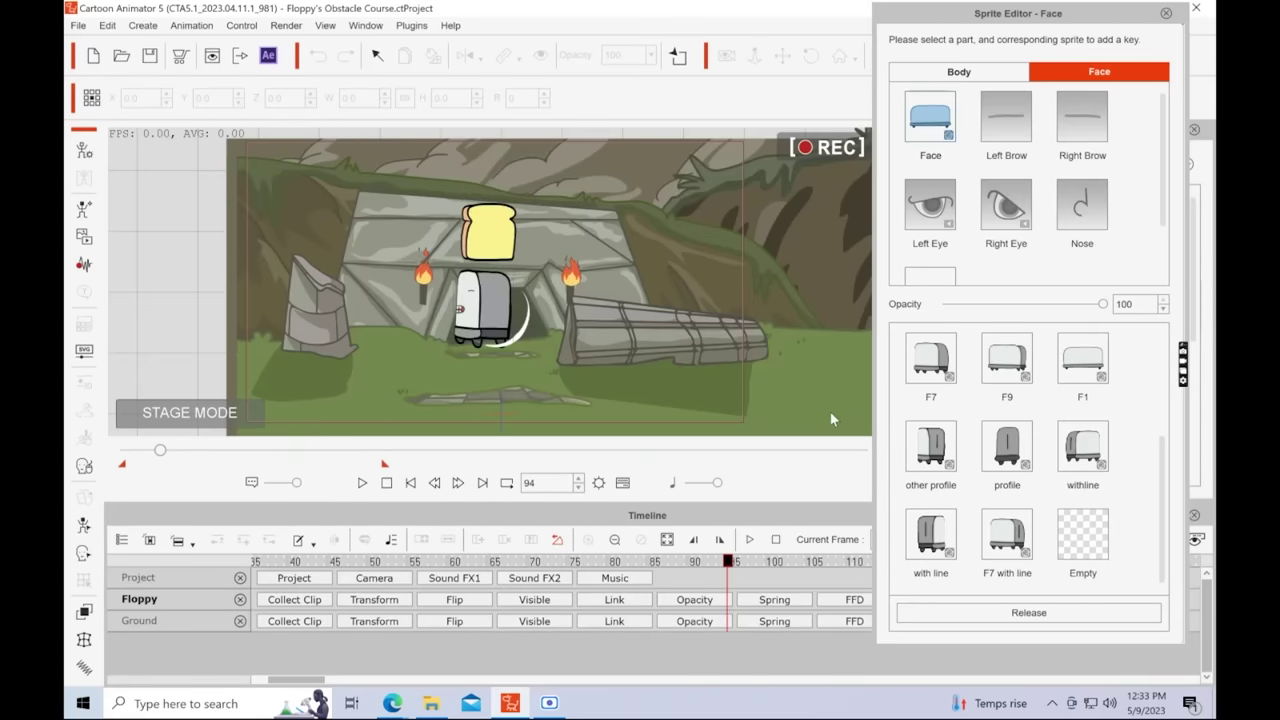
key("comma")
key("comma")
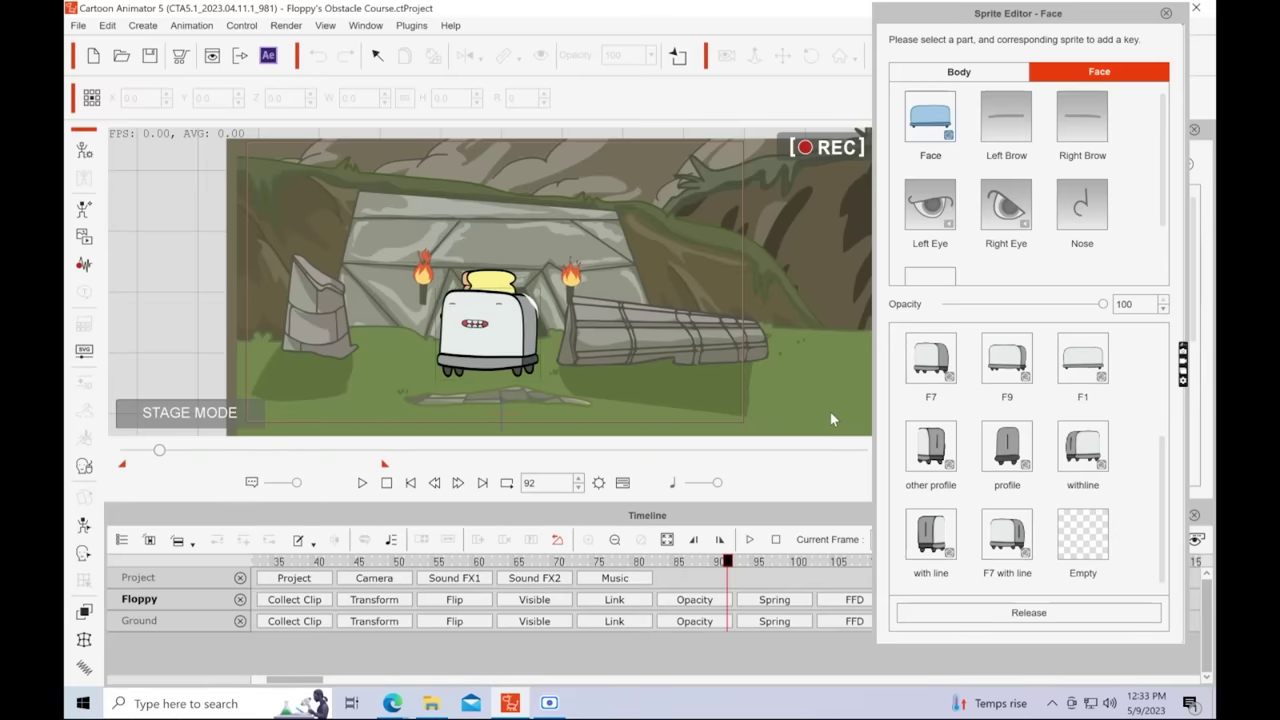
key("period")
key("period")
key("period")
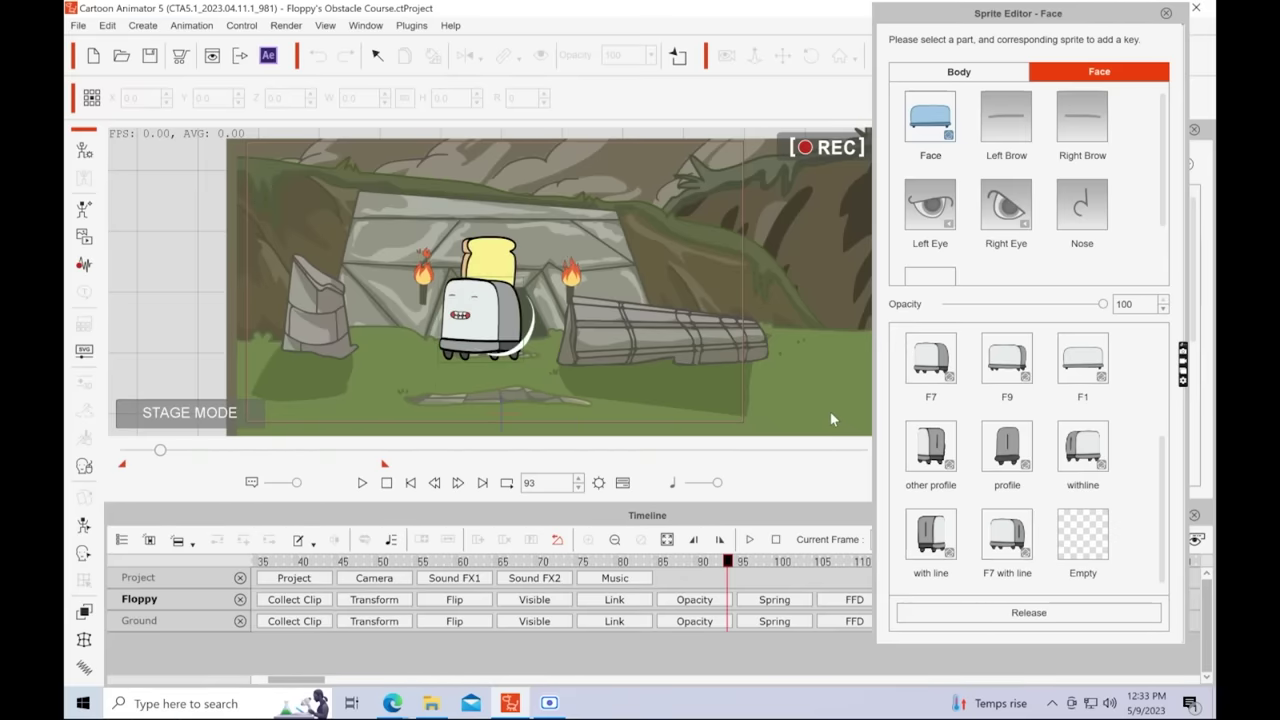
key("period")
key("period")
key("period")
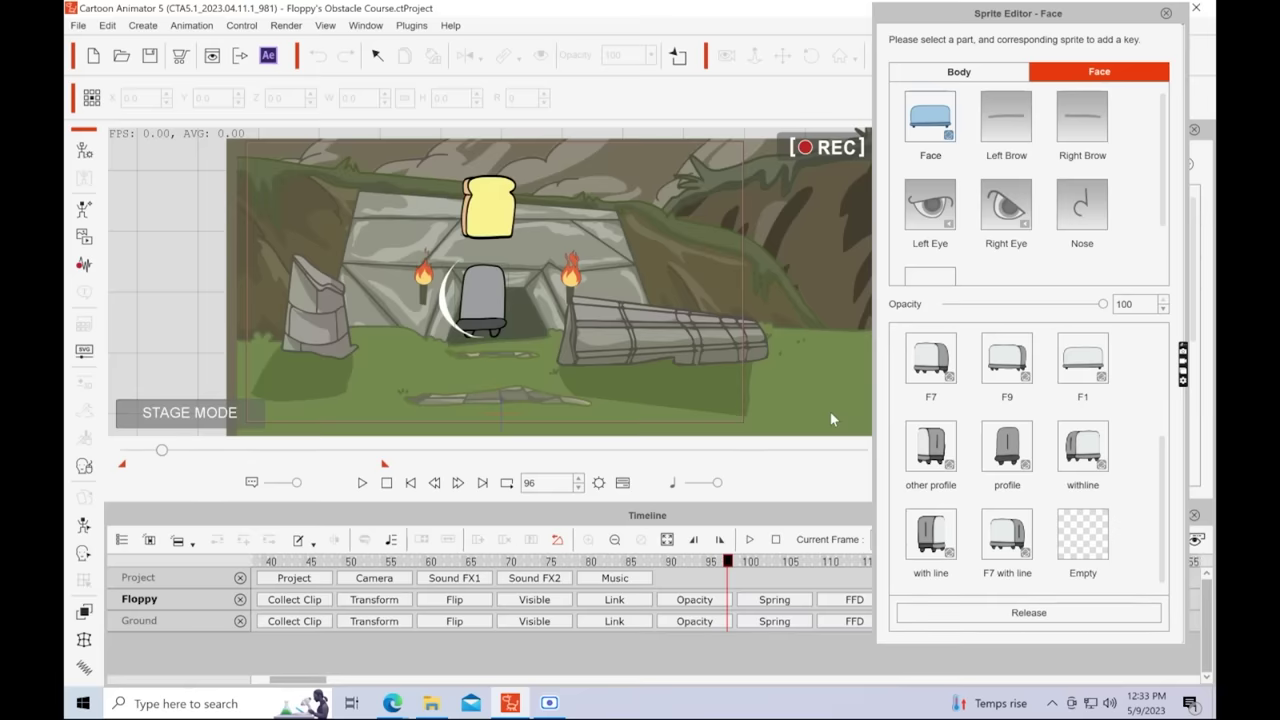
key("period")
key("period")
key("period")
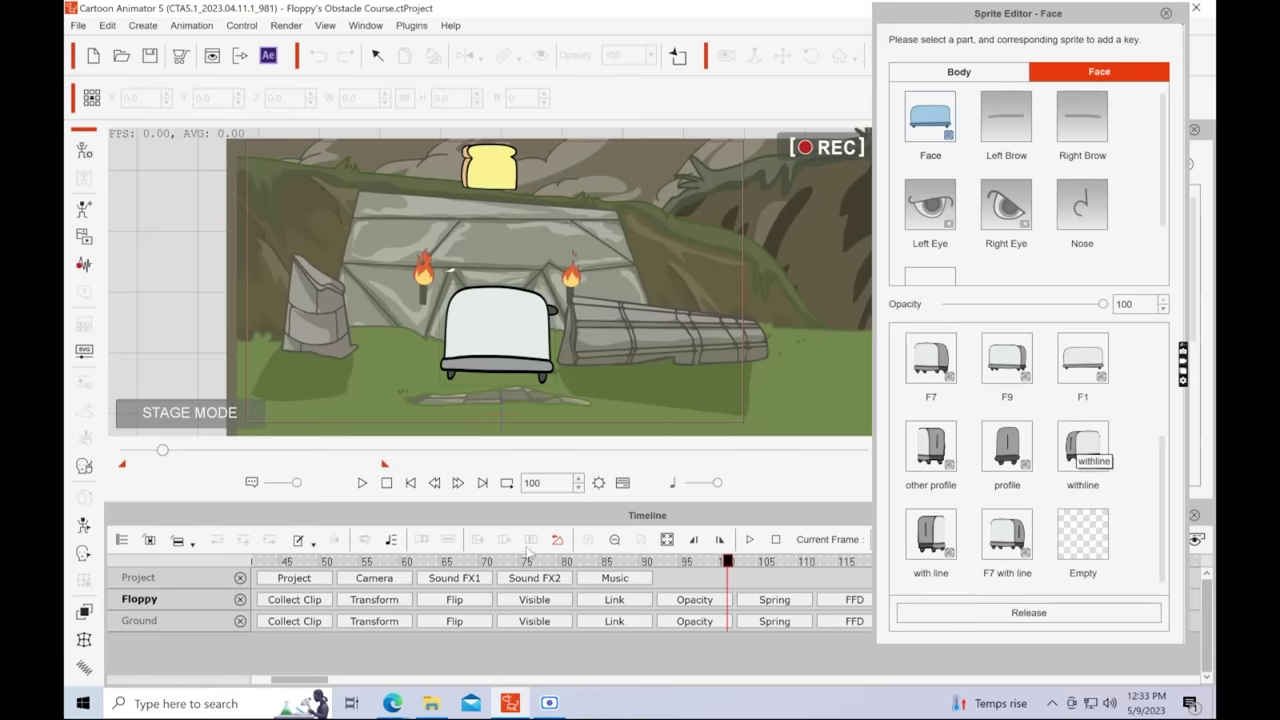
key("End")
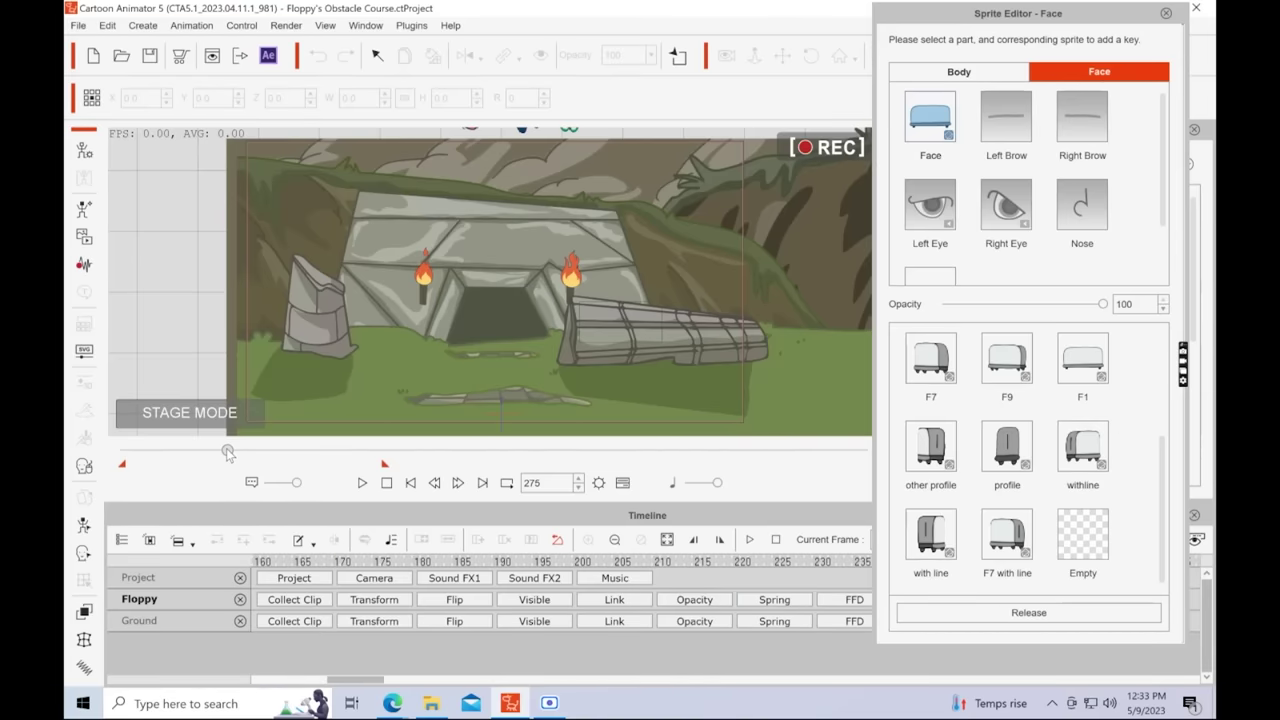